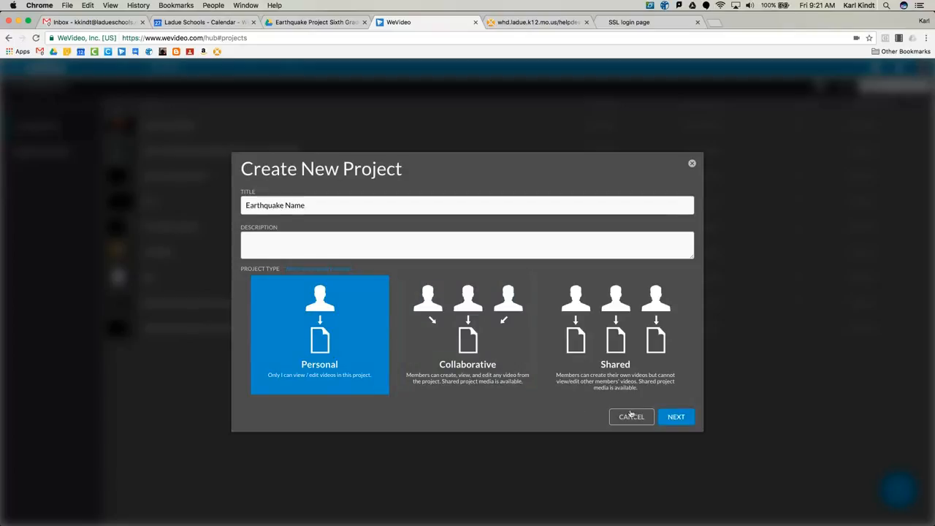
Create the personal project "Earthquake Name" without adding media, and start its first video in timeline mode
left_click(674, 417)
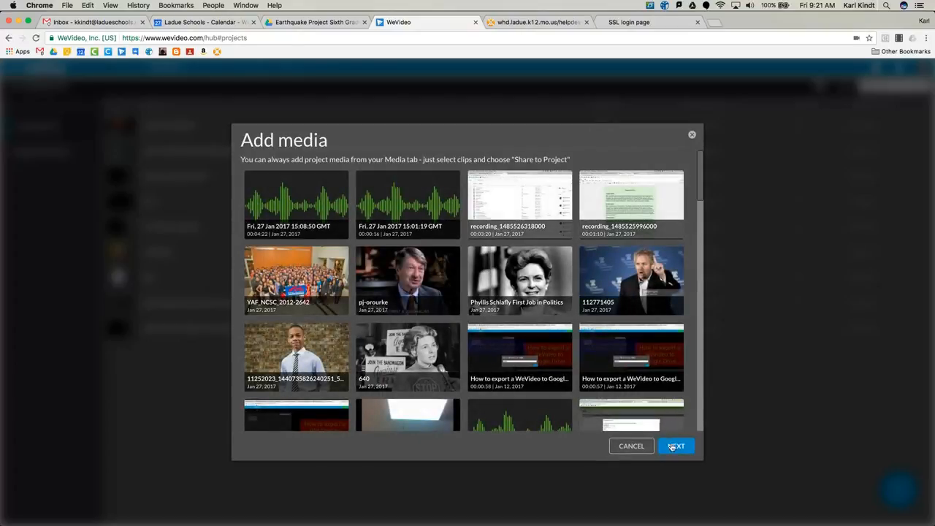
left_click(673, 447)
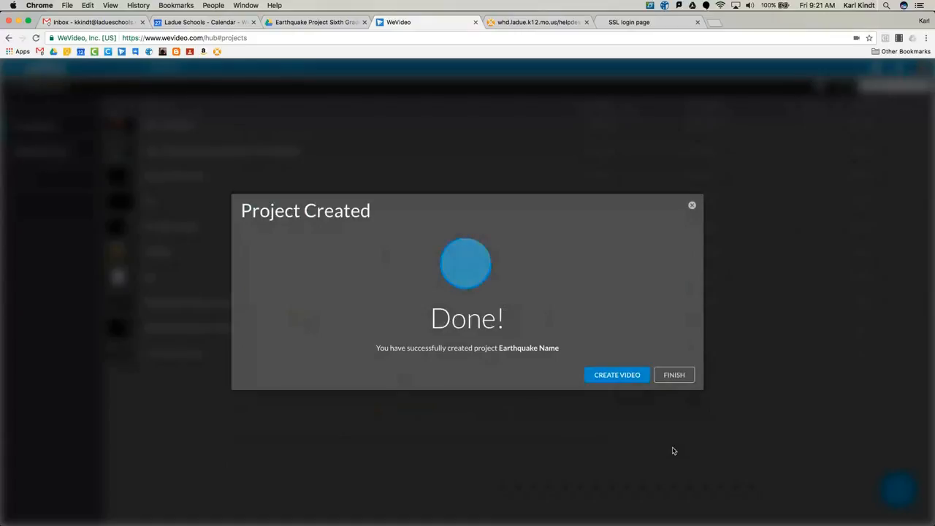
left_click(622, 377)
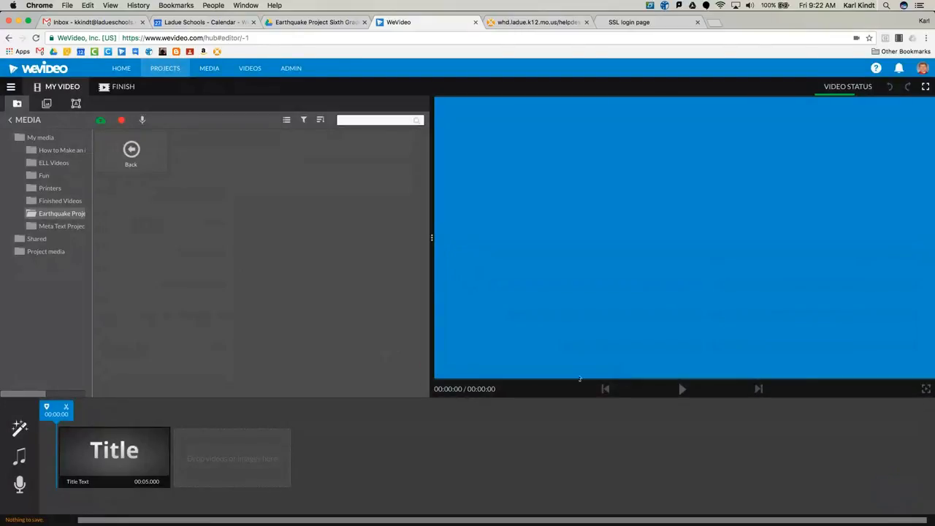
left_click(11, 87)
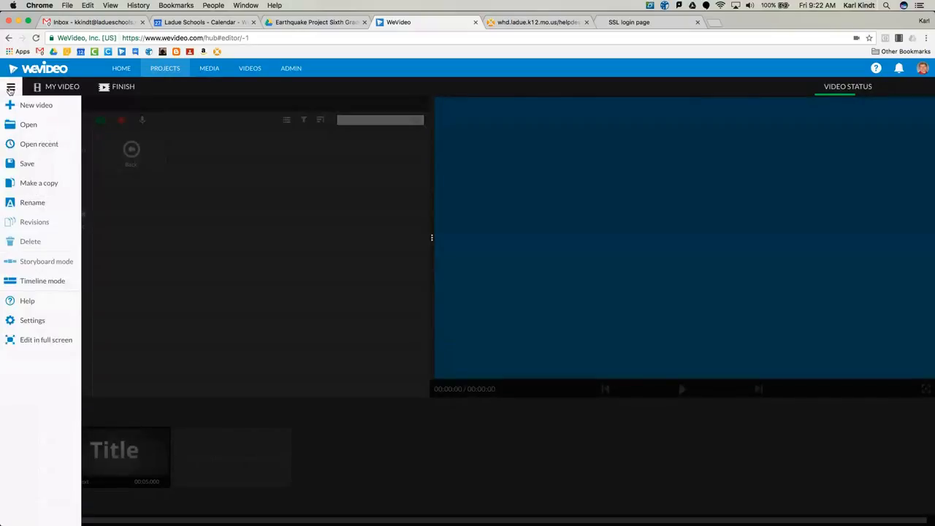
left_click(45, 282)
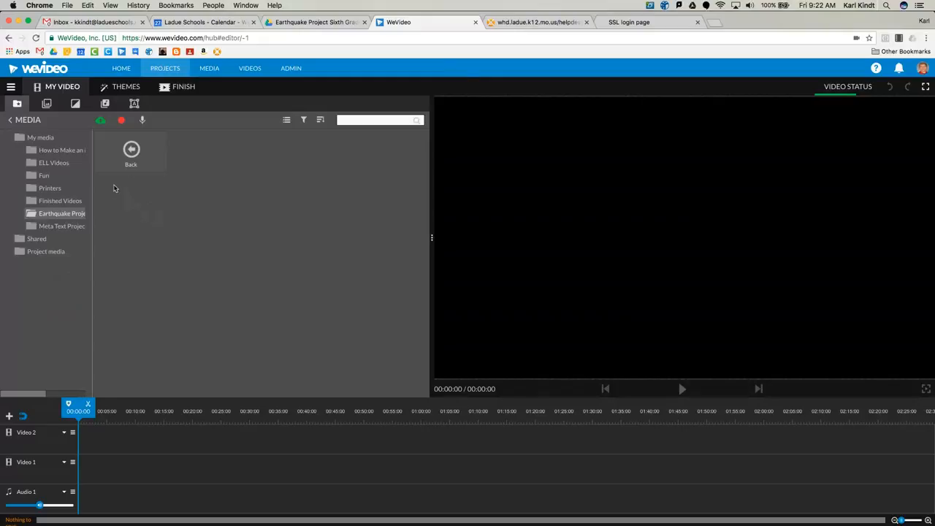
Import all four images from the Google Drive folder Others > Earthquake Project Sixth Grade Science
left_click(100, 121)
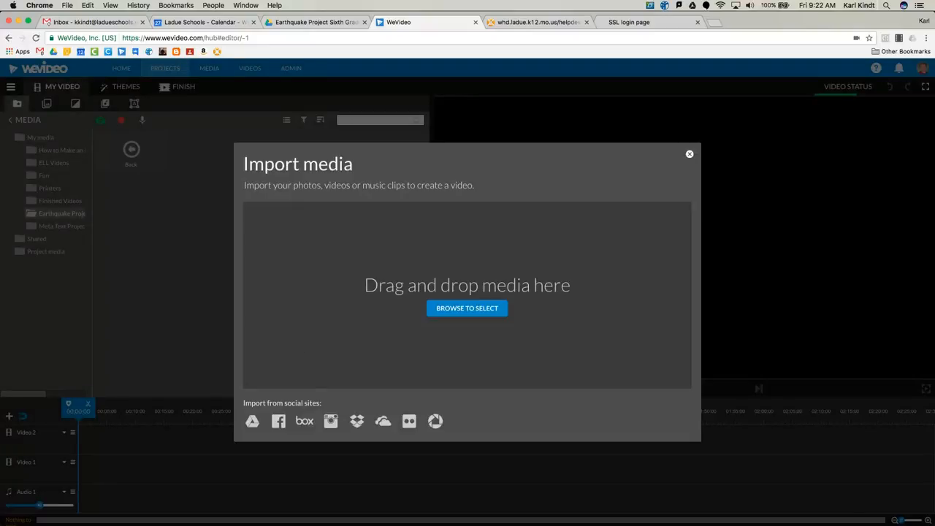
left_click(255, 418)
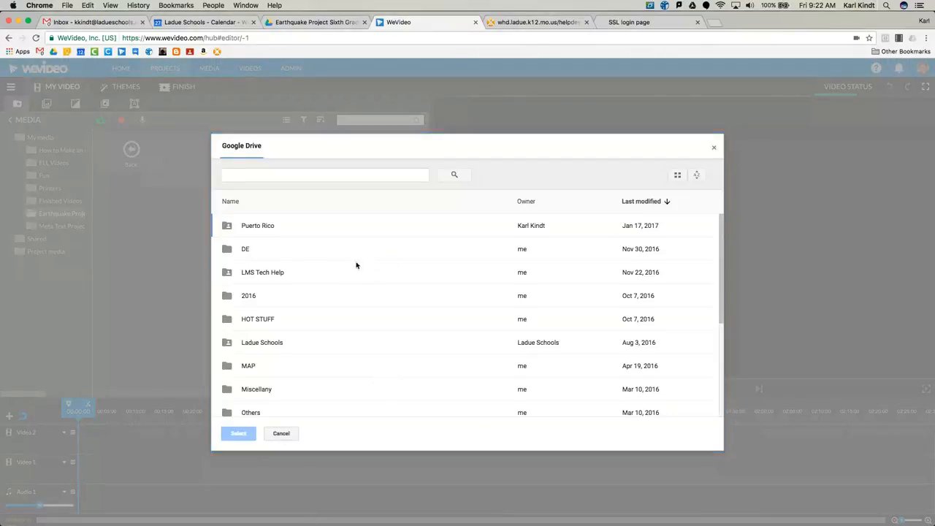
scroll(288, 305, "down", 2)
double_click(255, 361)
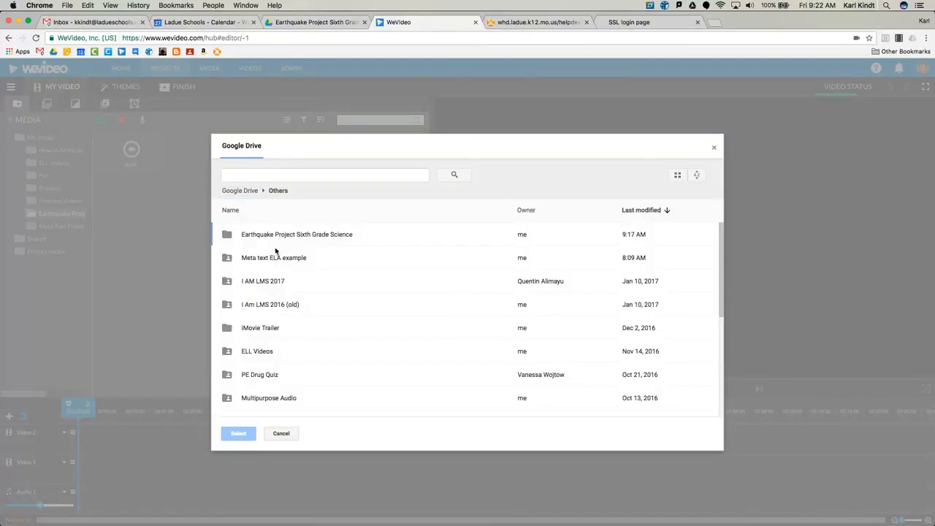
double_click(278, 235)
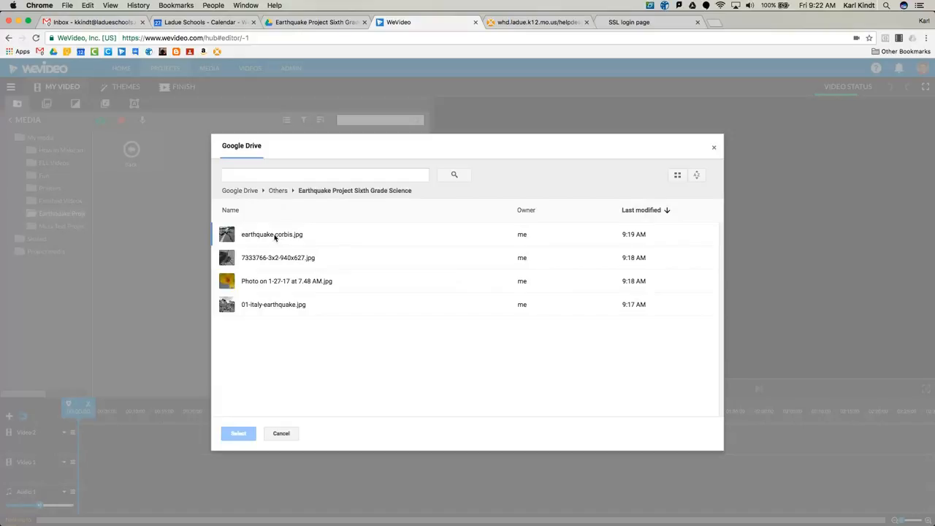
left_click(275, 235)
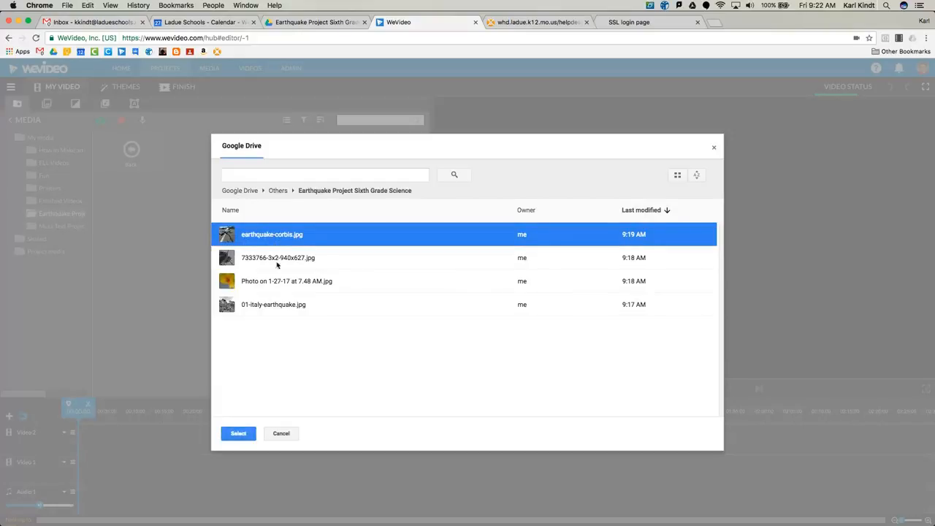
left_click(278, 306, "shift")
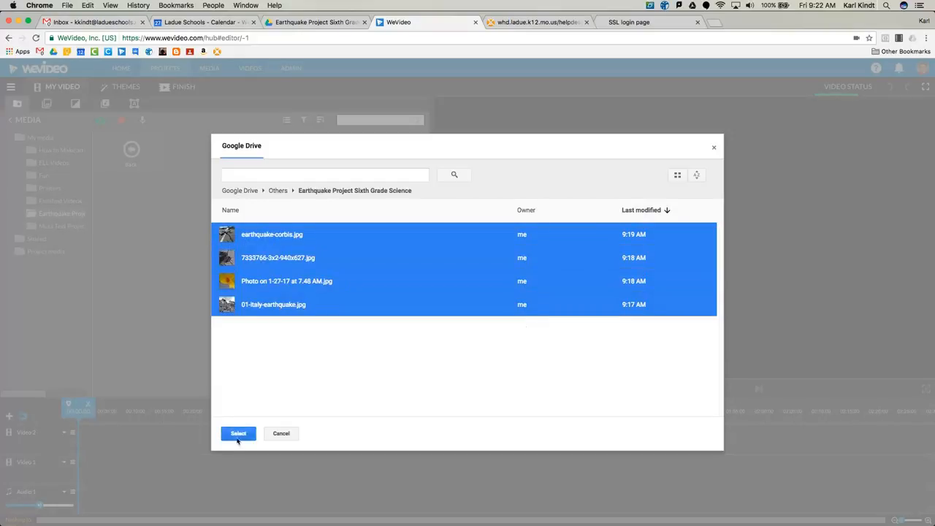
left_click(239, 434)
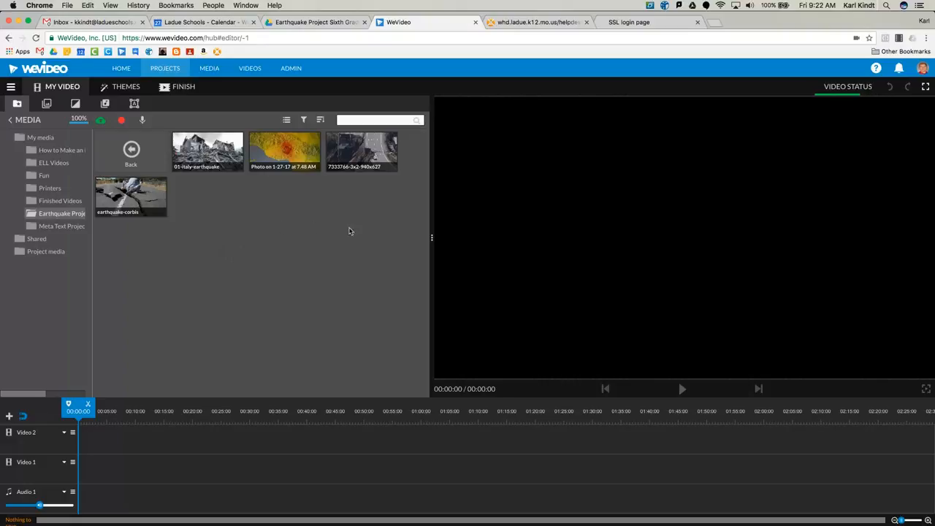
Place the images 01-italy-earthquake, Photo on 1-27-17 at 7.48 AM, 7333766-3x2-940x627 and earthquake-corbis in sequence on the Video 1 track
left_click_drag(398, 250, 141, 165)
left_click(228, 197)
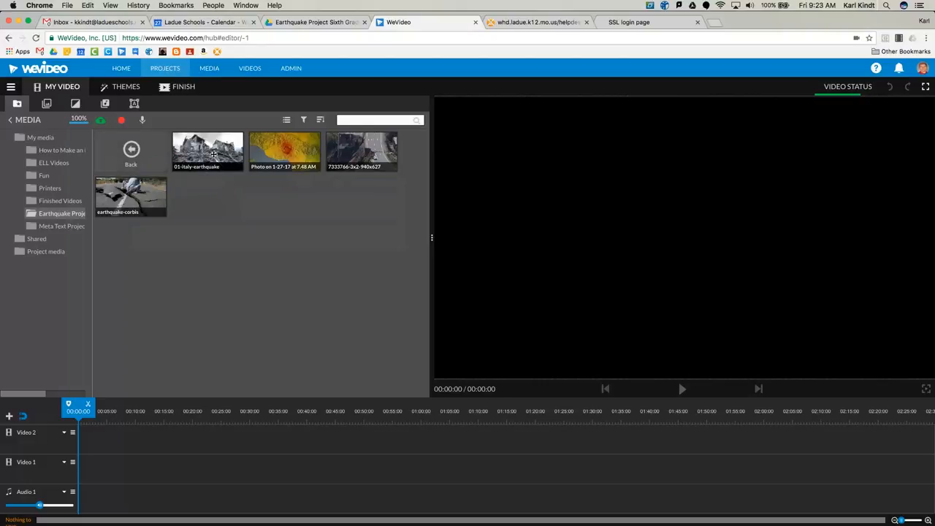
left_click_drag(212, 150, 91, 460)
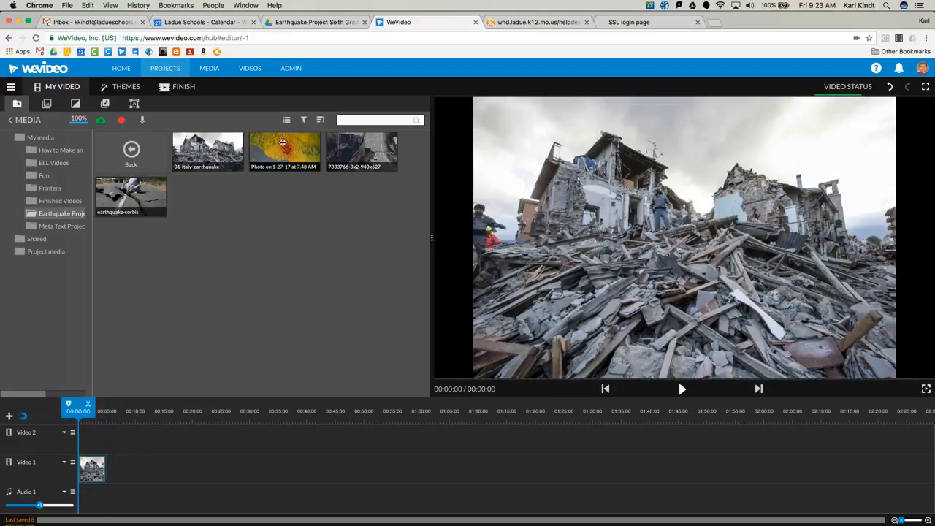
left_click_drag(283, 143, 122, 470)
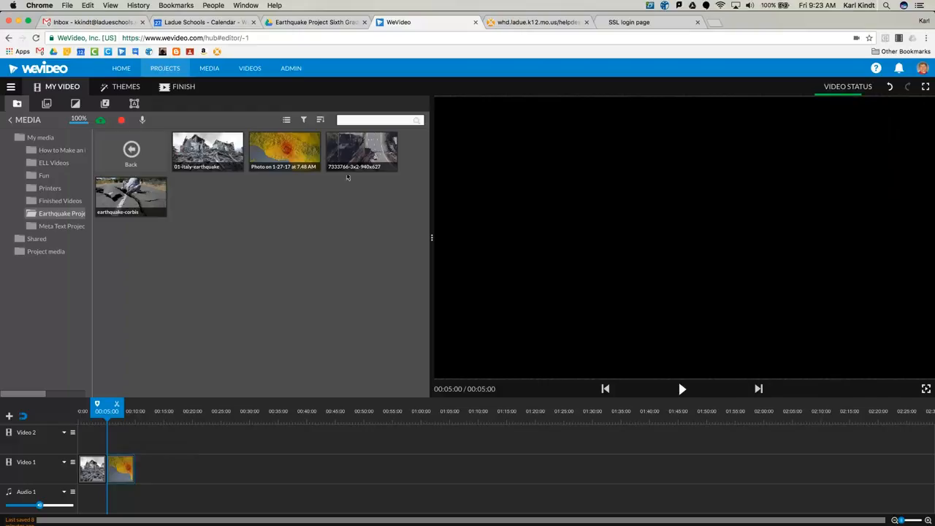
left_click_drag(365, 144, 150, 474)
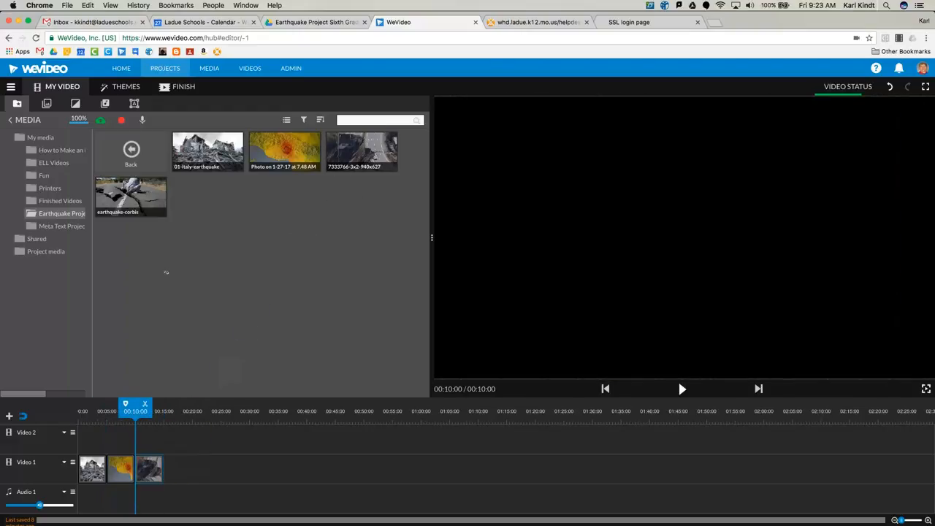
left_click_drag(151, 193, 175, 473)
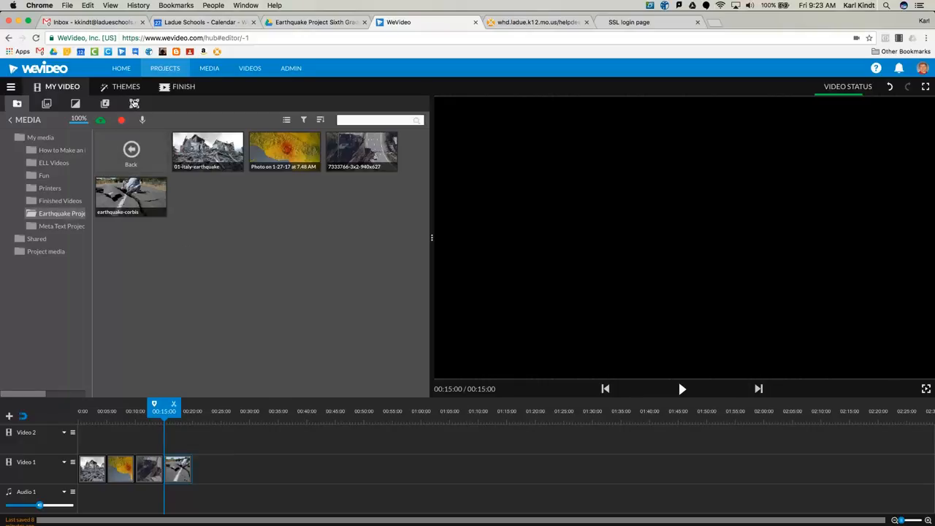
Add a Text title at the start of the Video 2 track and change its wording to "The Name of My Earthquake"
left_click(135, 104)
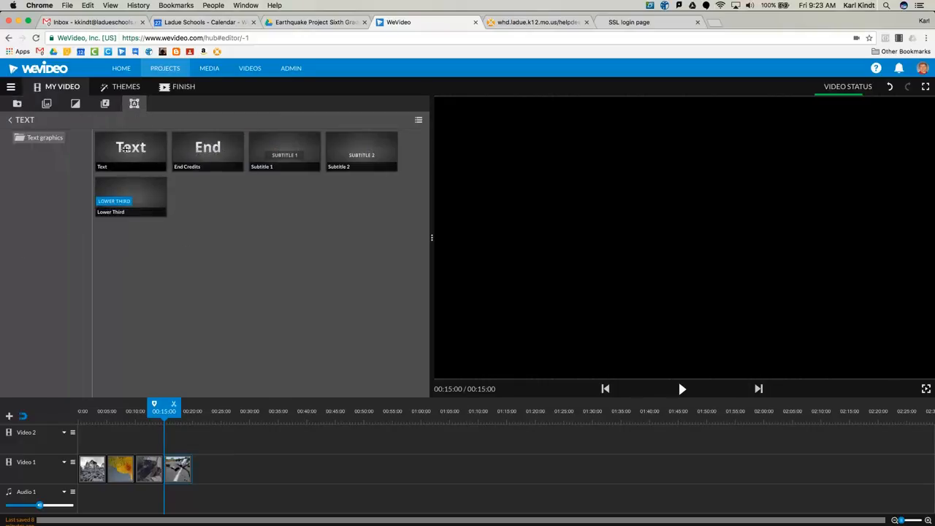
left_click_drag(130, 147, 93, 438)
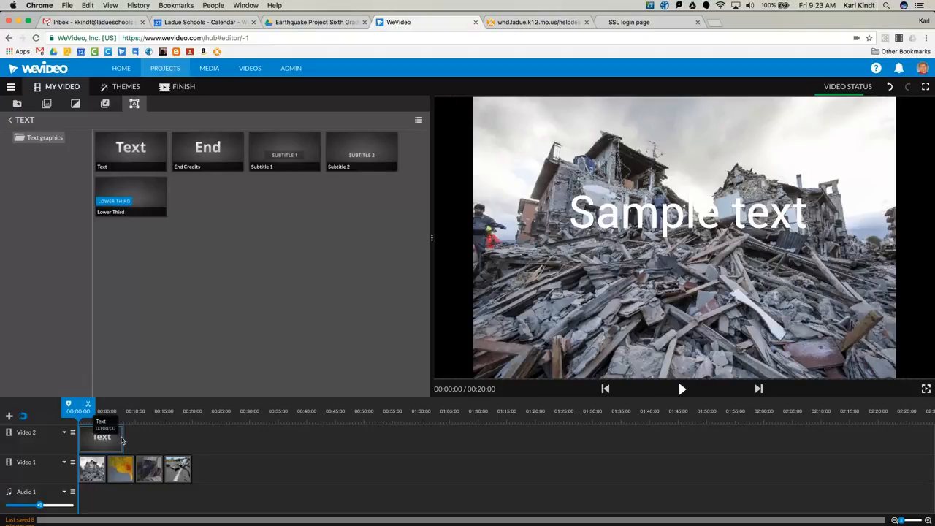
double_click(106, 441)
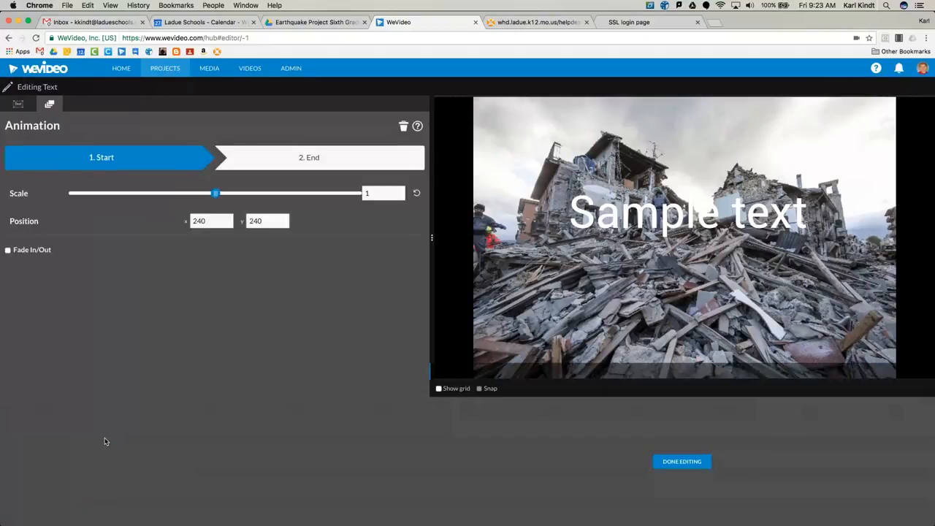
left_click(19, 104)
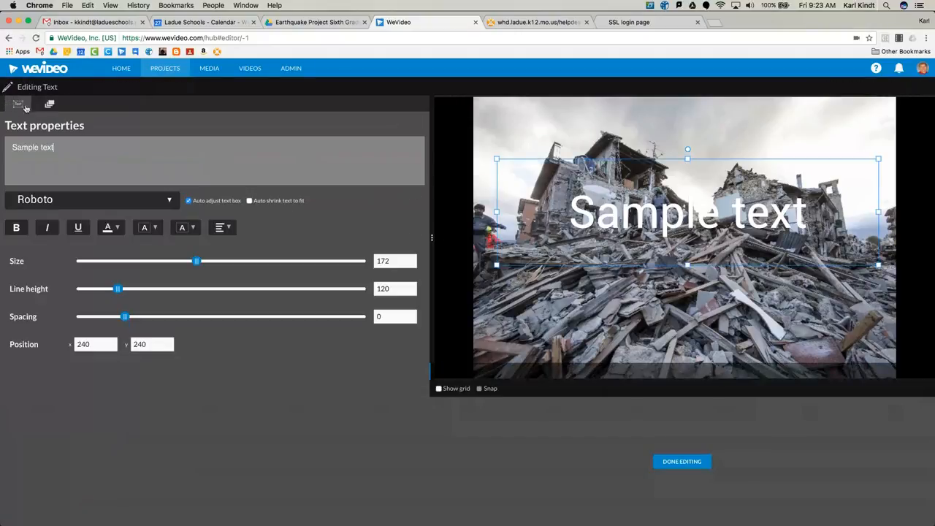
left_click_drag(54, 148, 6, 144)
type("The Name")
type(" of m")
type("y Earht")
key("BackSpace")
key("BackSpace")
type("thquake")
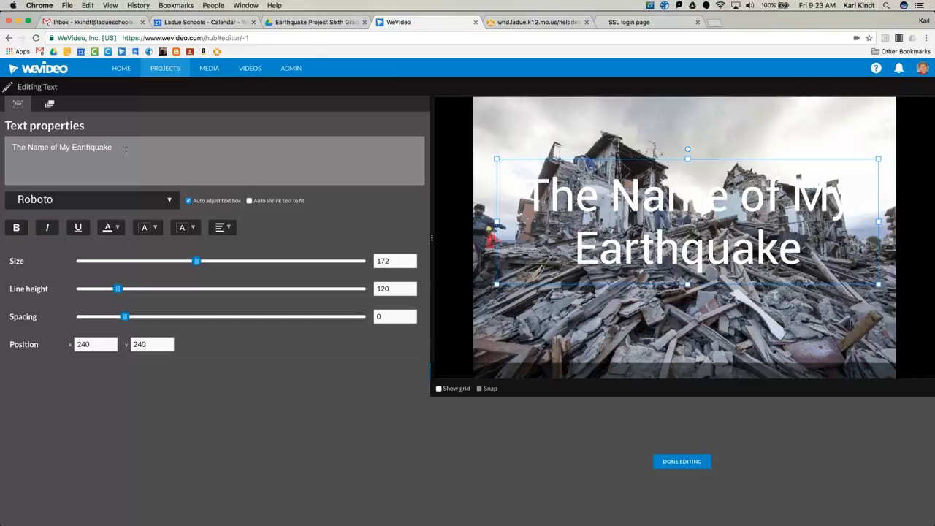
Colour the title's text yellow and its background red, and finish editing the title
left_click(112, 227)
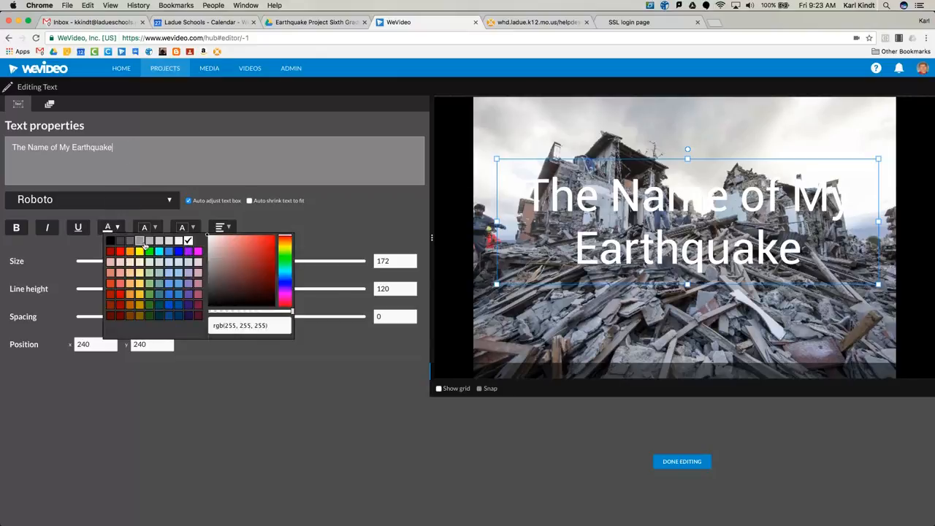
left_click(141, 251)
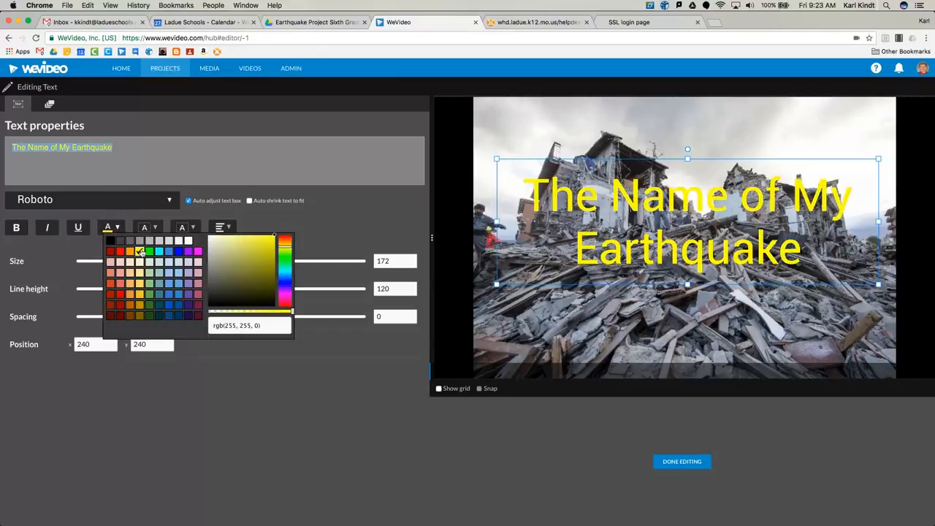
left_click(184, 231)
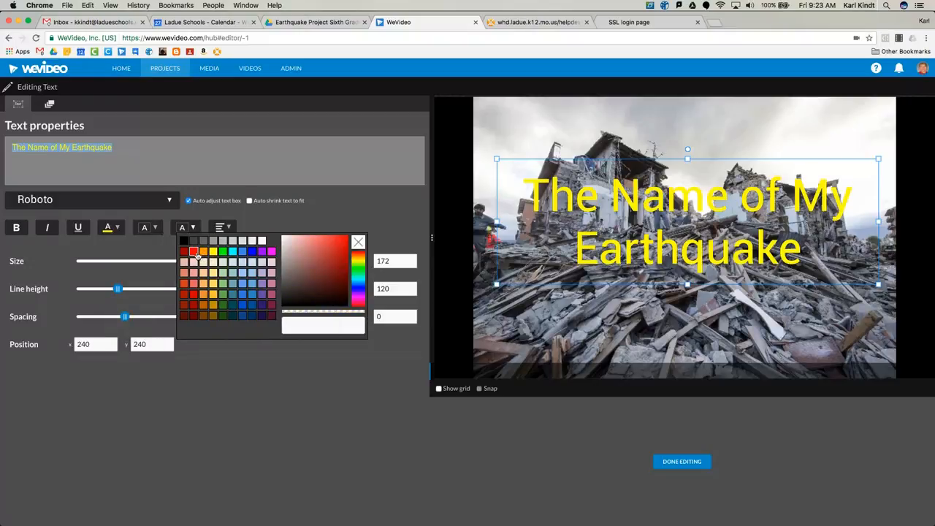
left_click(194, 252)
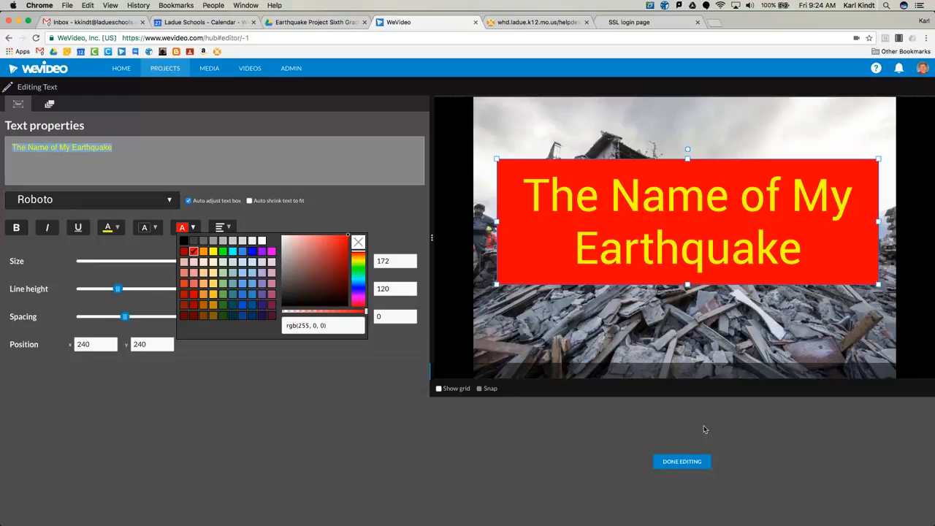
left_click(674, 463)
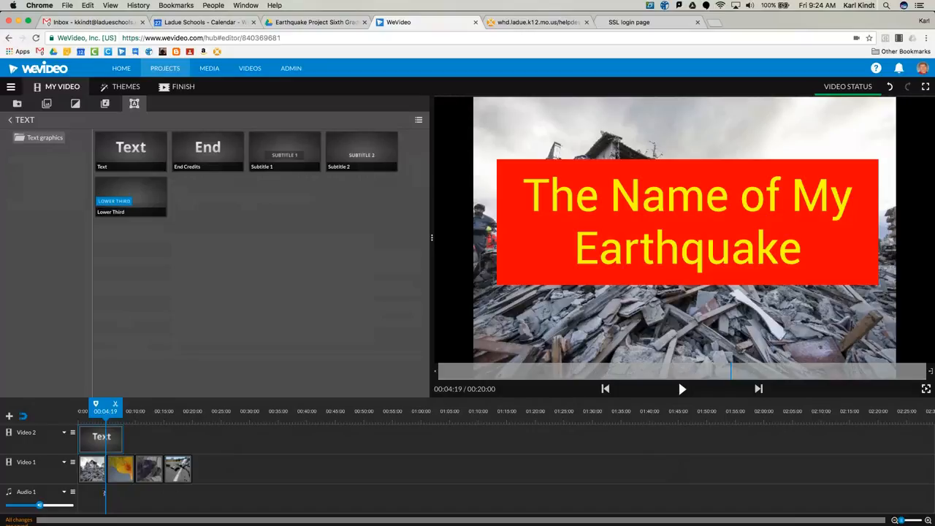
Shift the four images on Video 1 so they run back to back, with the first starting at 00:03:00
left_click_drag(178, 471, 222, 469)
left_click_drag(150, 468, 193, 470)
mouse_move(122, 469)
left_mouse_down()
mouse_move(164, 471)
mouse_move(106, 471)
mouse_move(119, 472)
left_mouse_up()
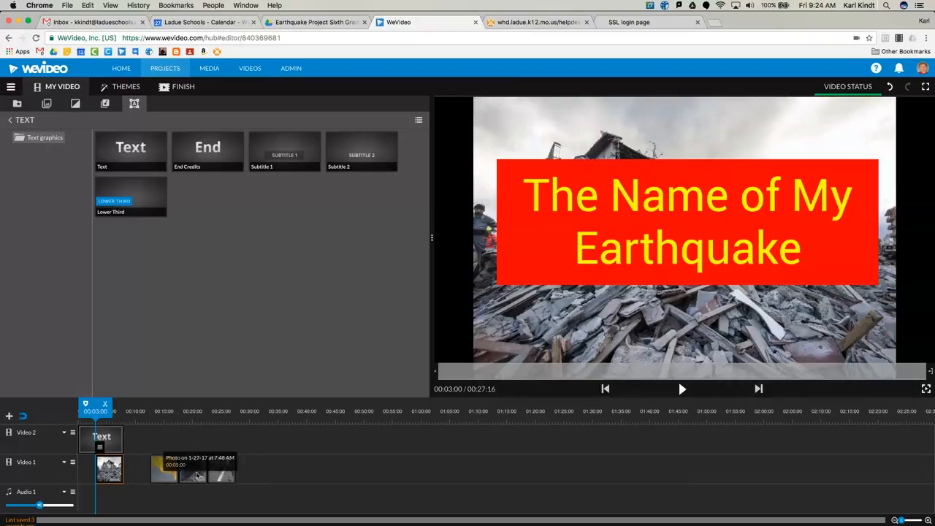
left_click_drag(249, 472, 139, 471)
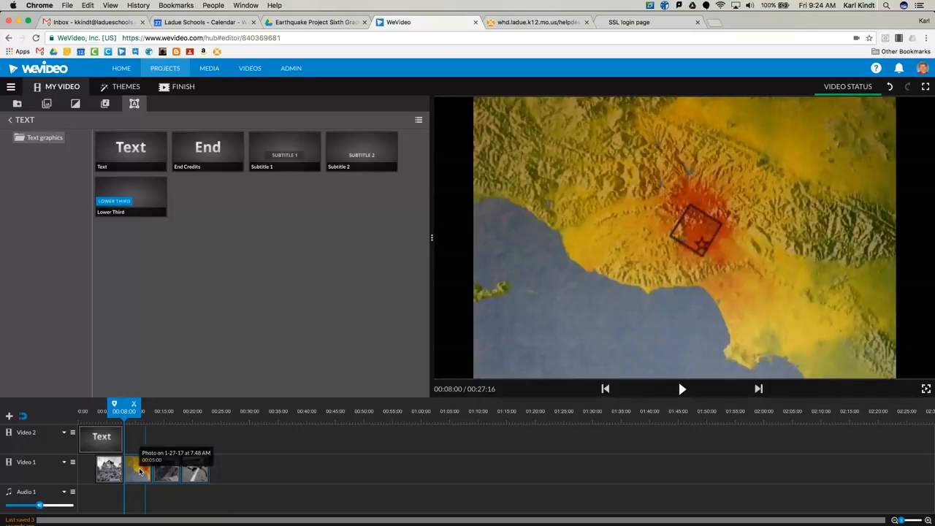
Add a Subtitle 1 graphic above the map image on Video 2, starting at 00:09:03, and trim its end to about 00:12:00
left_click(103, 447)
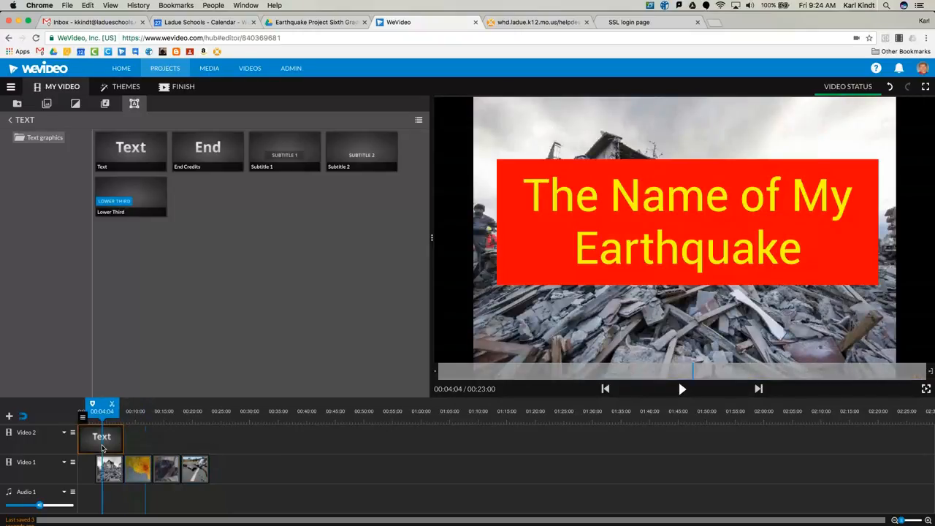
left_click(138, 470)
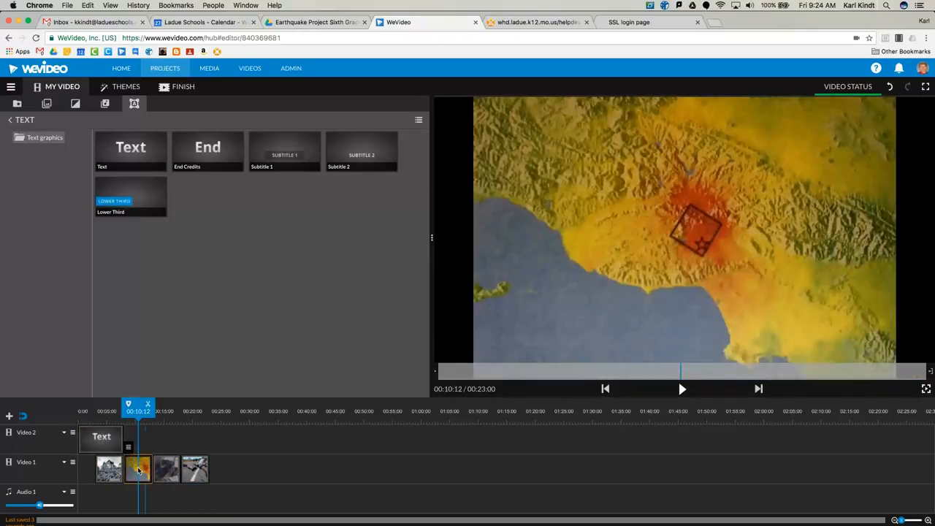
left_click_drag(290, 149, 143, 441)
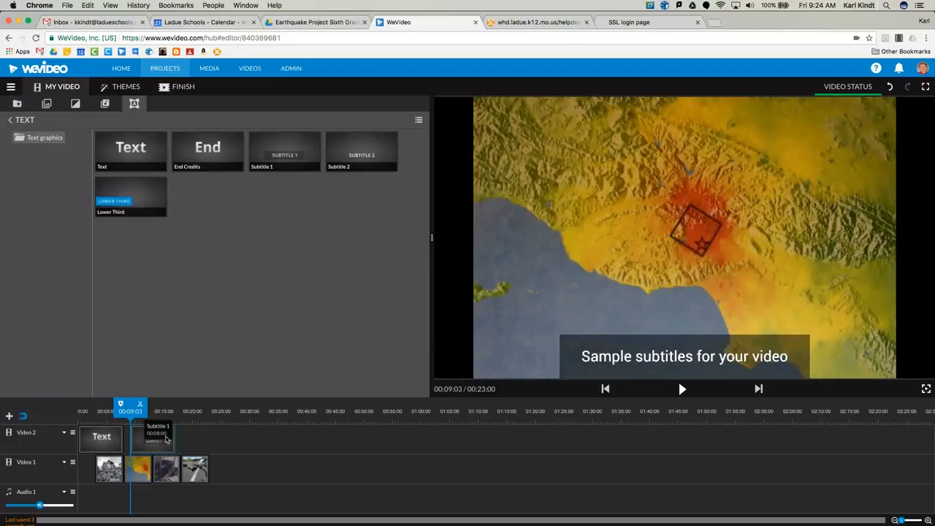
left_click_drag(173, 442, 144, 441)
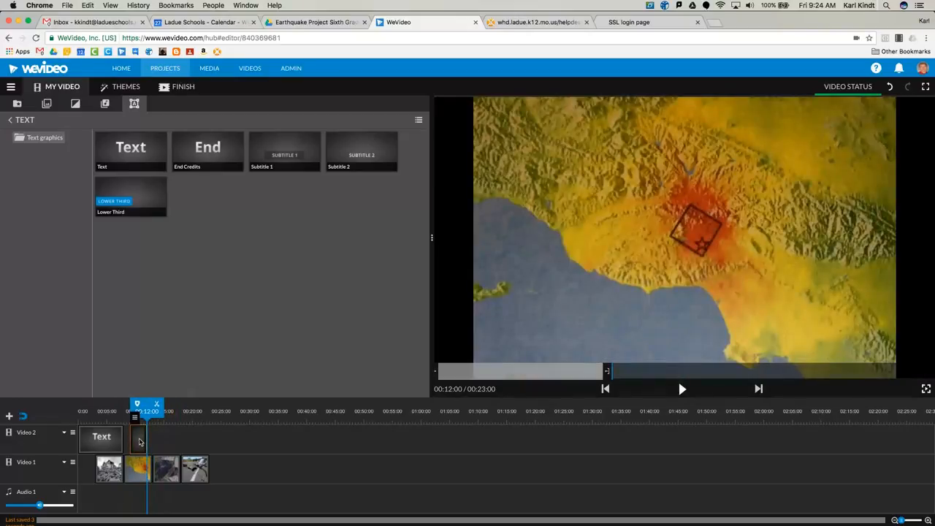
Change the wording of the subtitle above the map image to "this is my map"
double_click(139, 439)
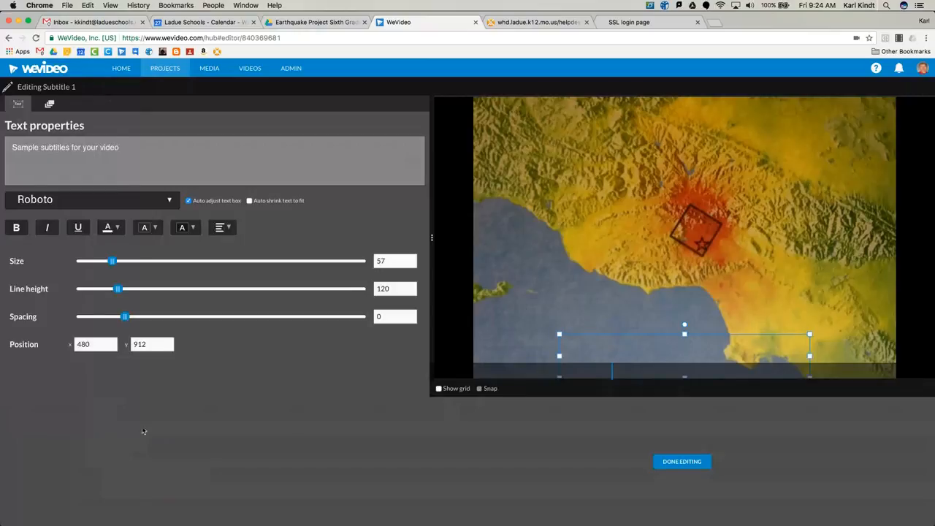
triple_click(119, 147)
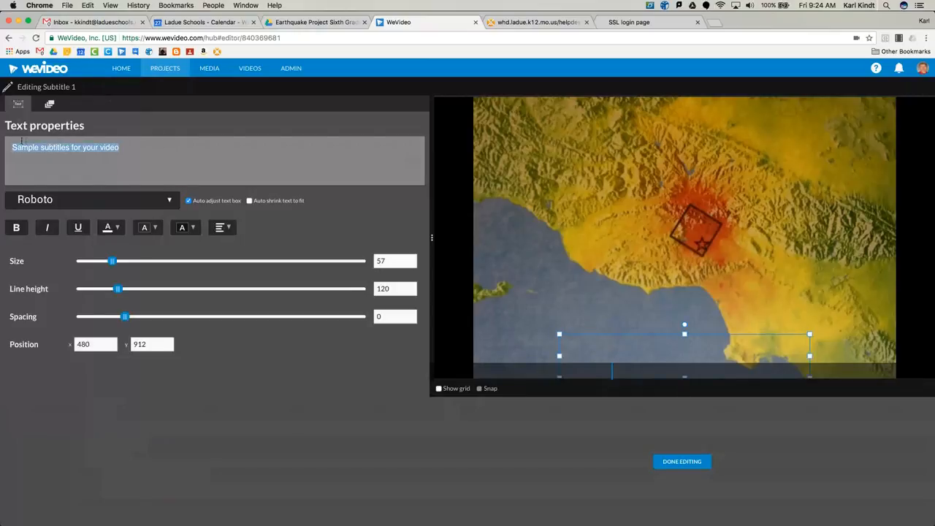
type("t")
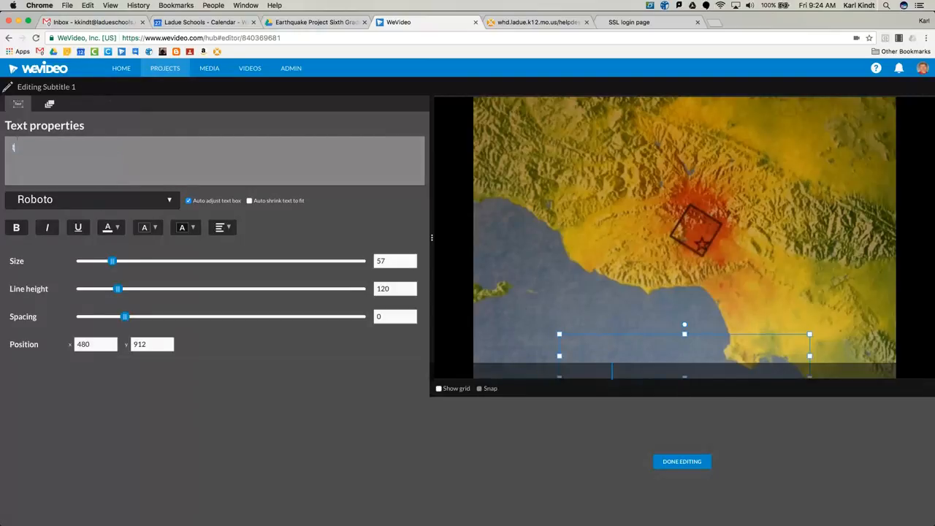
type("his is my map")
Colour the subtitle's text green, its text highlight yellow, and the background of its box blue
left_click(117, 227)
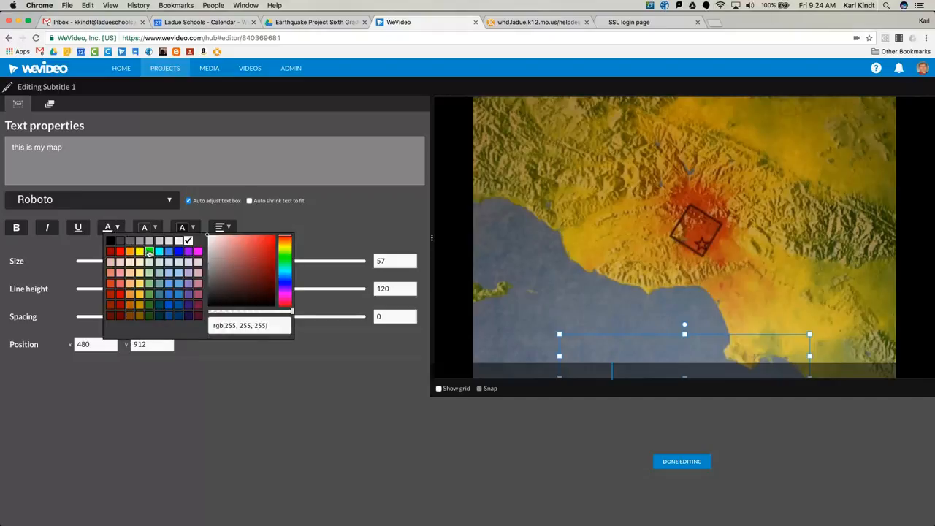
left_click(149, 252)
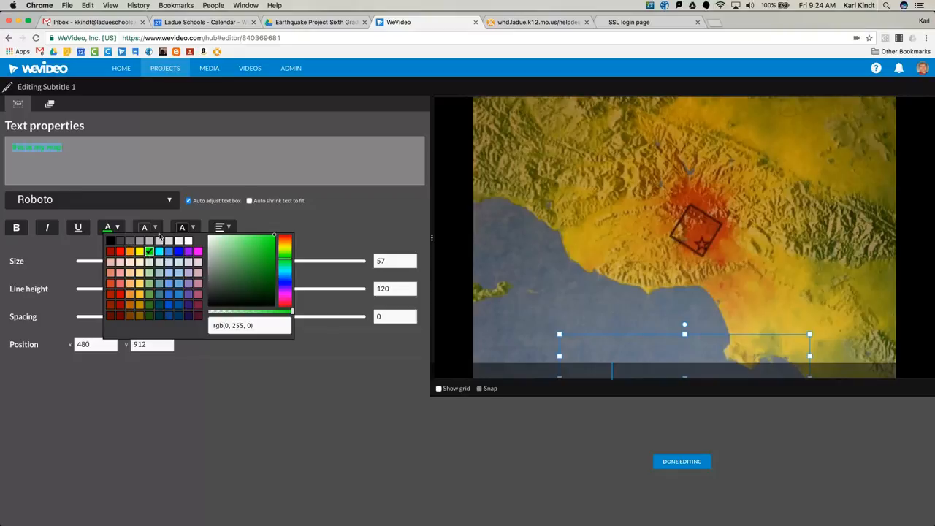
left_click(156, 228)
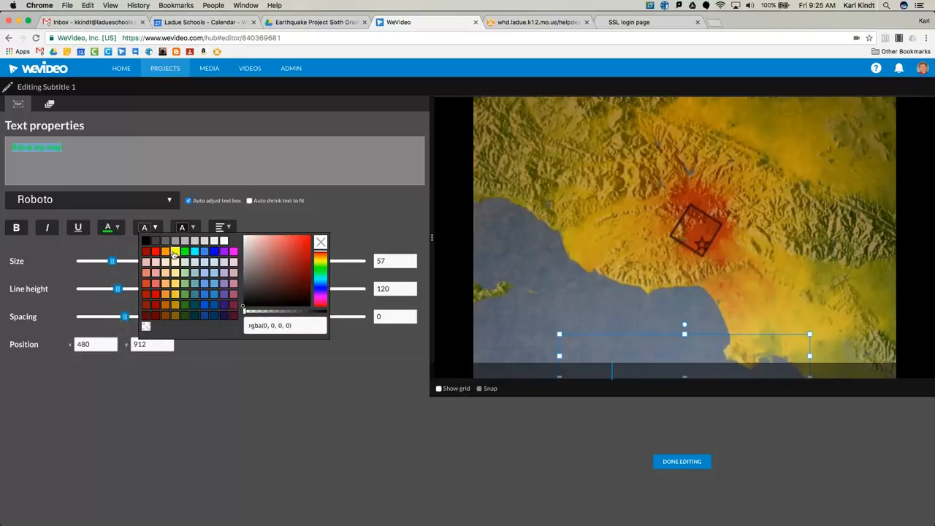
left_click(175, 252)
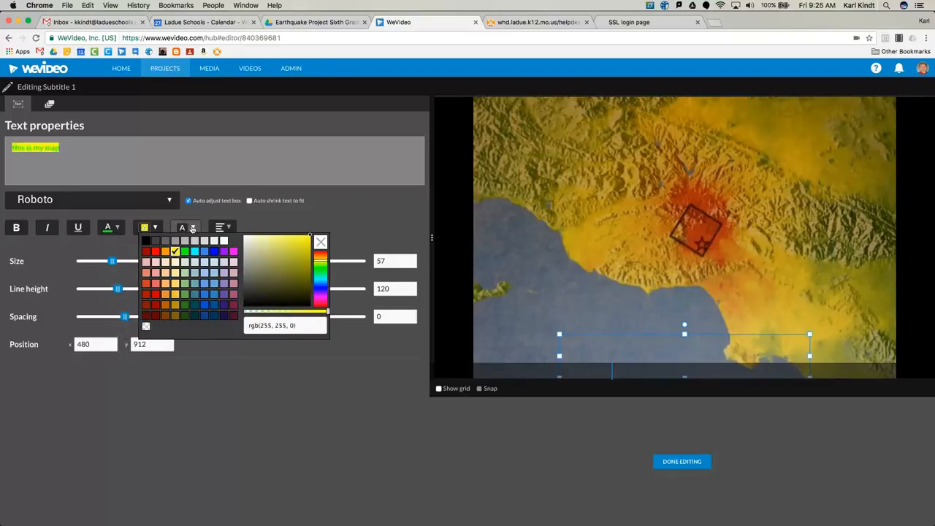
left_click(182, 227)
left_click(252, 252)
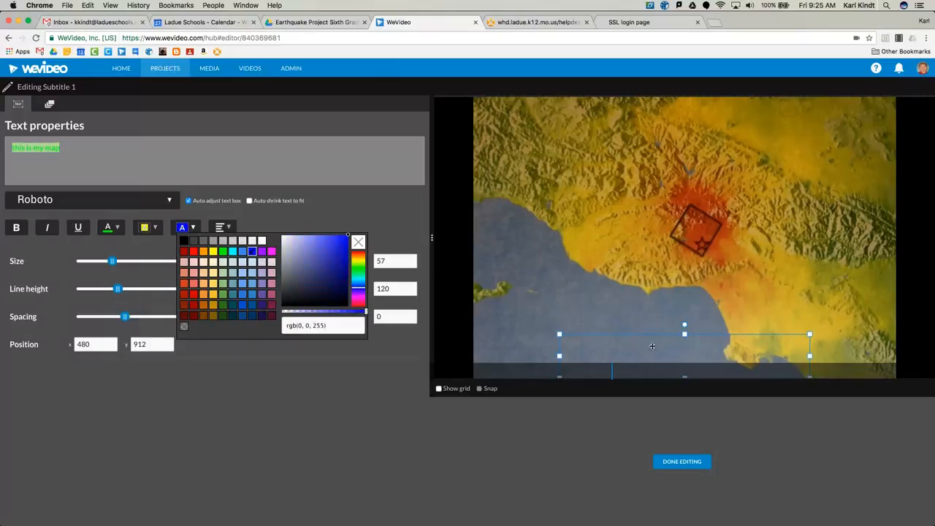
Move the subtitle box up to about X 461, Y 703, finish editing, and trim the clip's end to about 00:11:23
left_click_drag(651, 346, 651, 289)
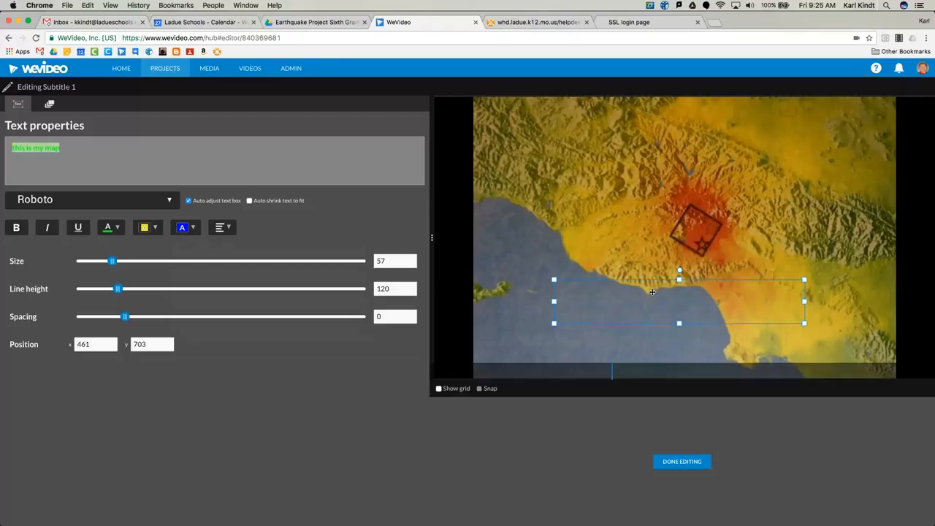
left_click(681, 461)
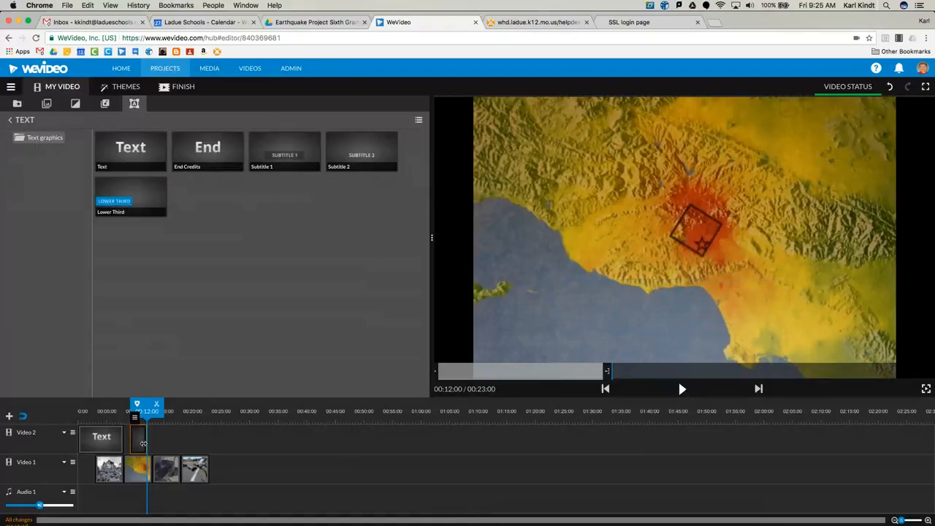
left_click_drag(139, 444, 134, 443)
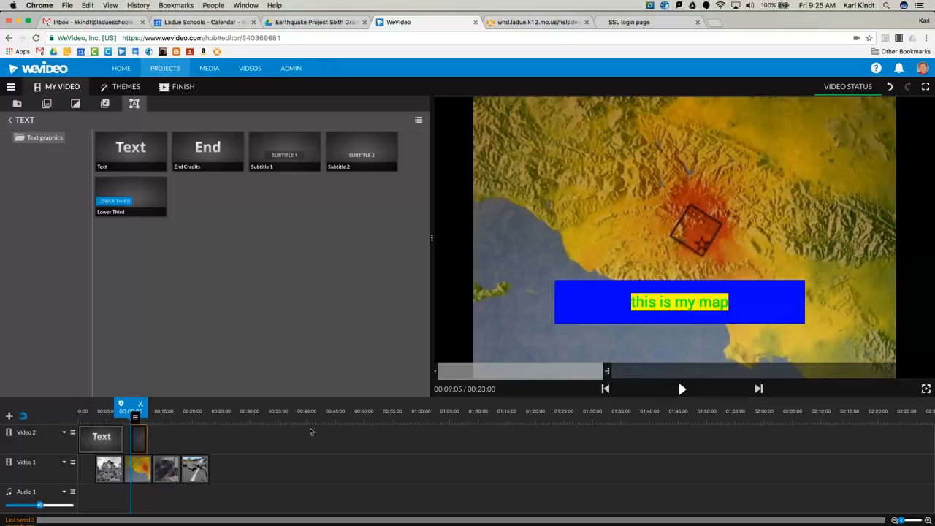
left_click_drag(142, 438, 147, 439)
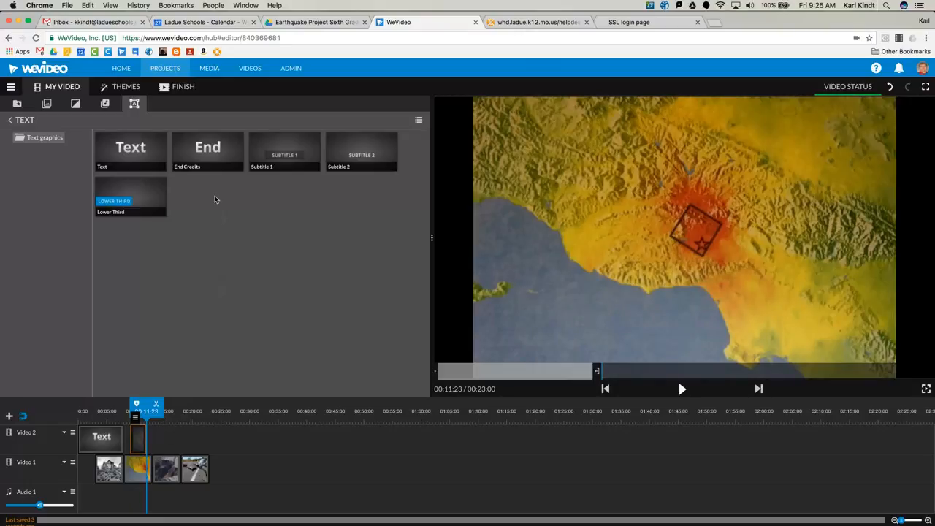
Add End Credits on Video 2 starting at about 00:21:16 and replace the "Directed by" placeholder with the director's name
left_click_drag(208, 149, 219, 448)
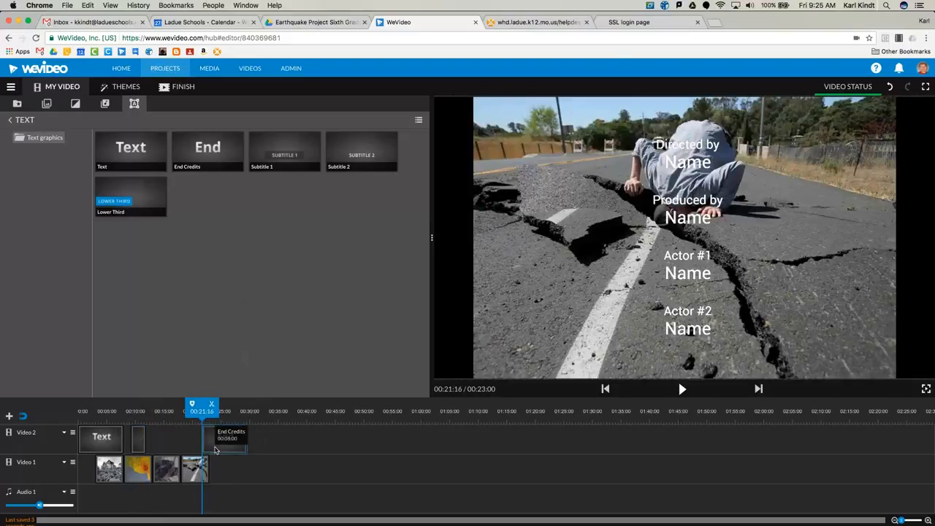
double_click(216, 447)
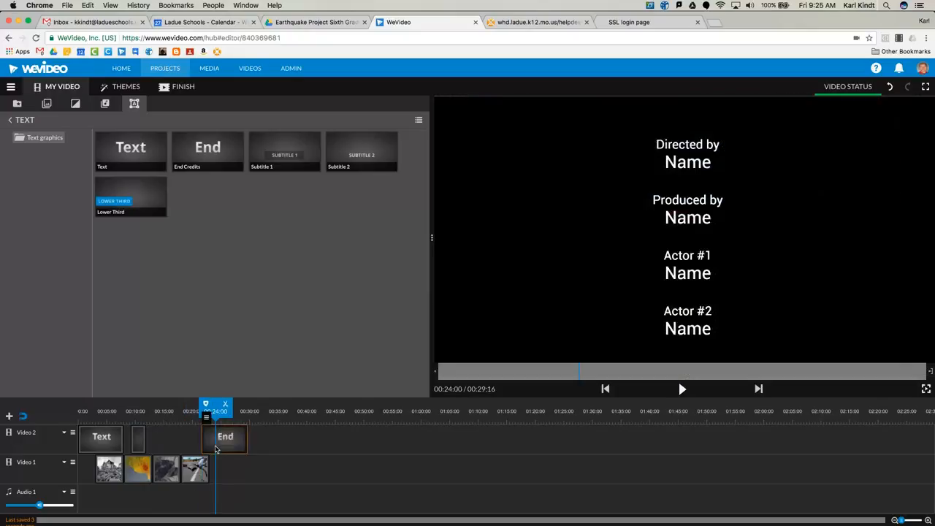
left_click_drag(33, 159, 5, 162)
type("M")
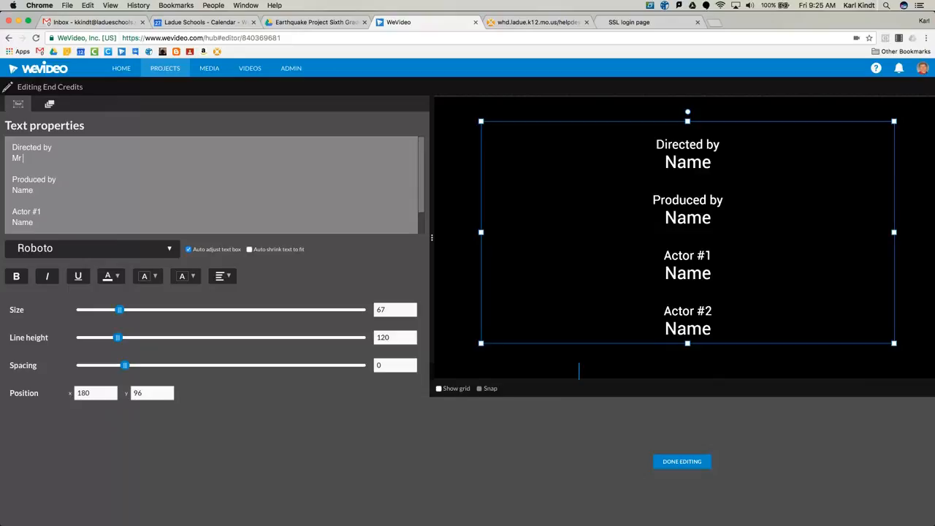
type("r. K")
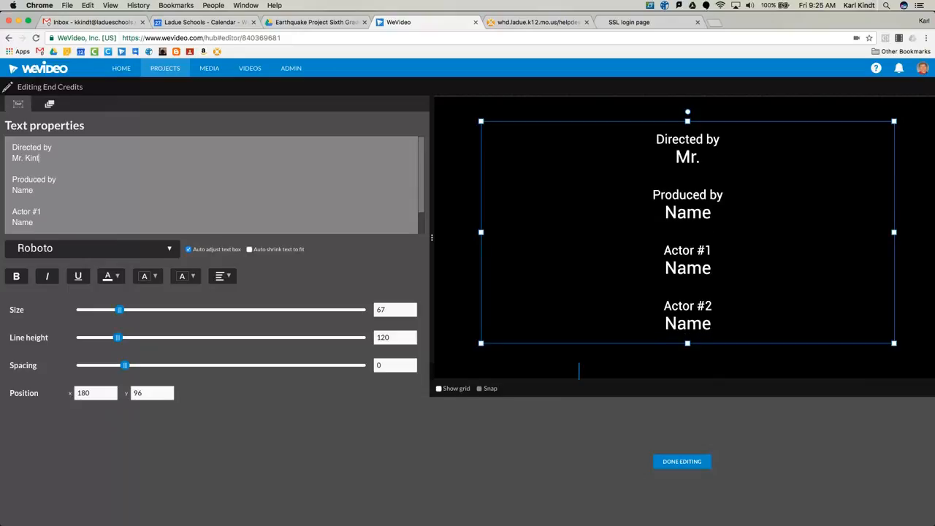
type("indt")
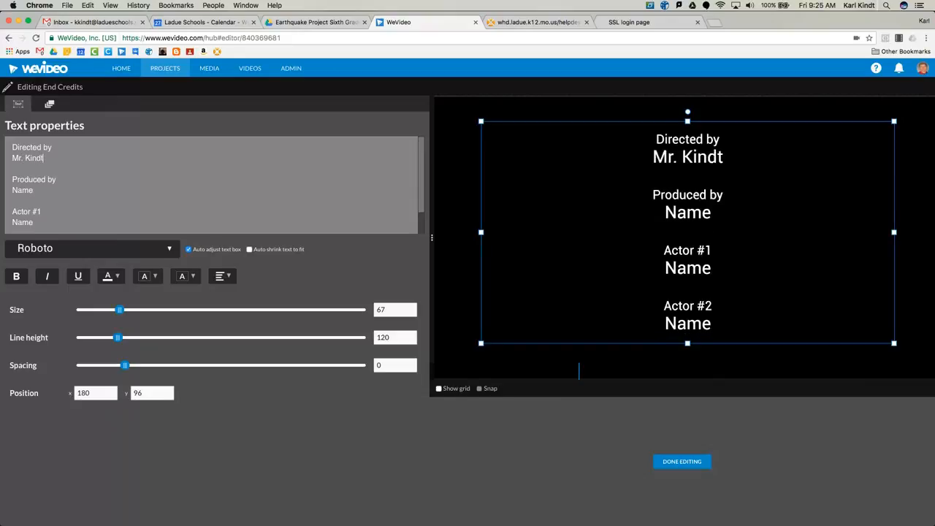
Delete the producer and both actor entries from the end credits and finish editing
left_click_drag(12, 178, 62, 232)
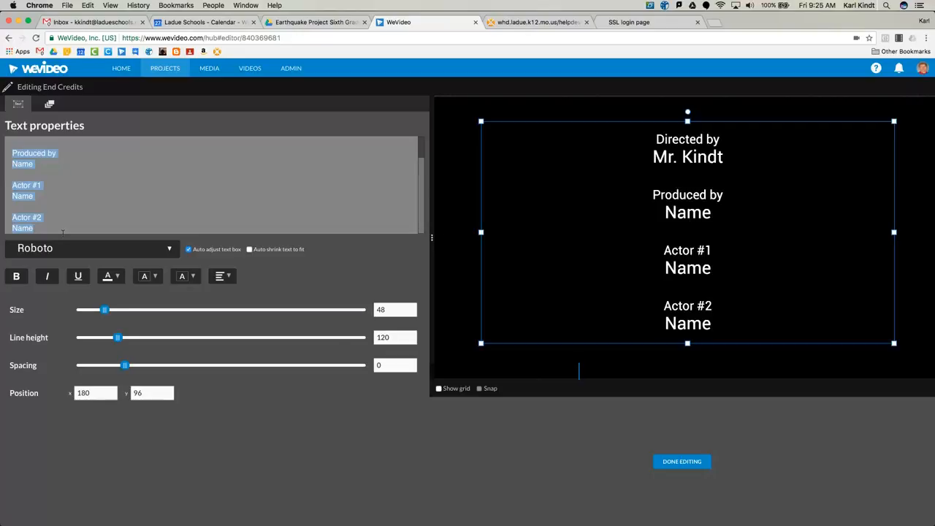
key("BackSpace")
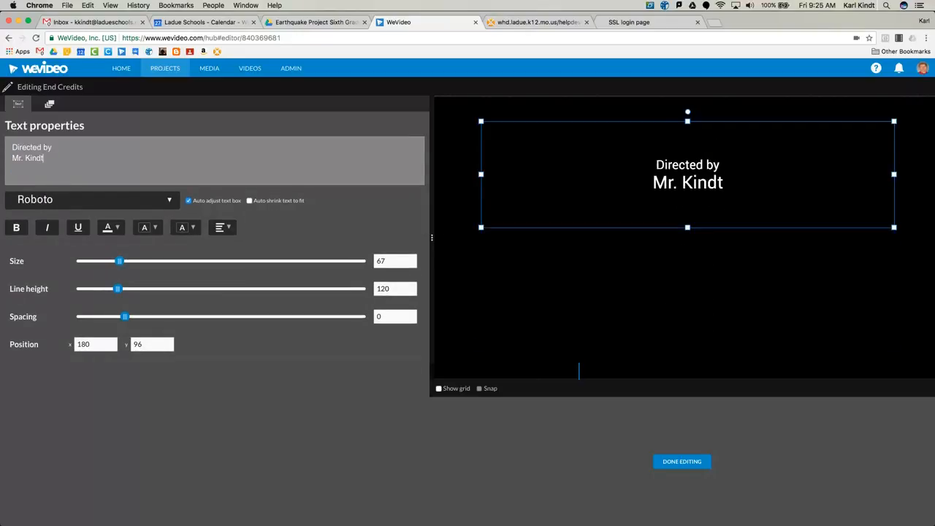
left_click(663, 462)
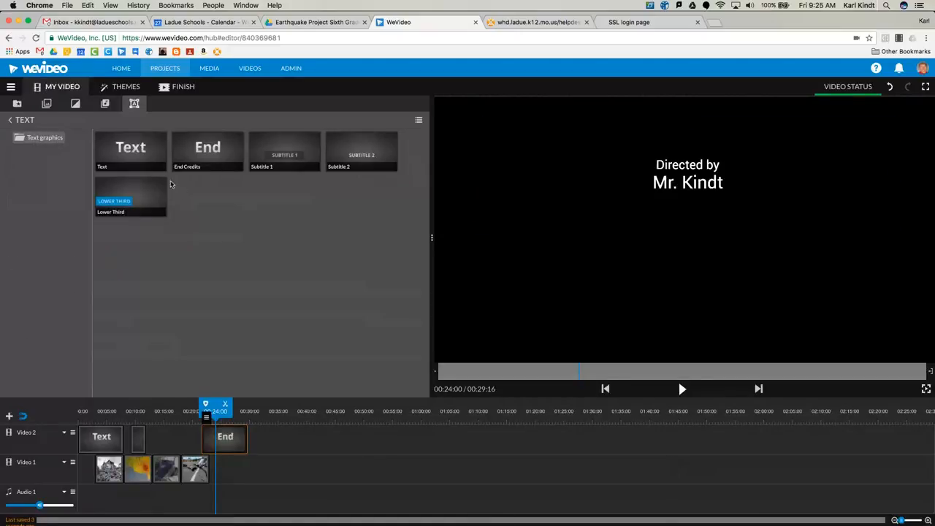
Place Dip To White transitions at the three joins between the four images on Video 1
left_click(74, 104)
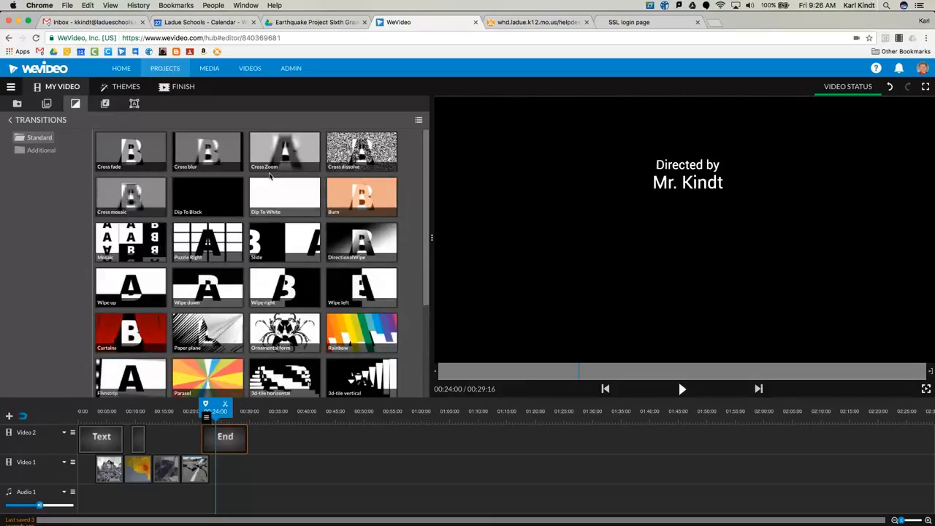
mouse_move(286, 193)
left_mouse_down()
mouse_move(204, 292)
mouse_move(182, 376)
mouse_move(137, 464)
left_mouse_up()
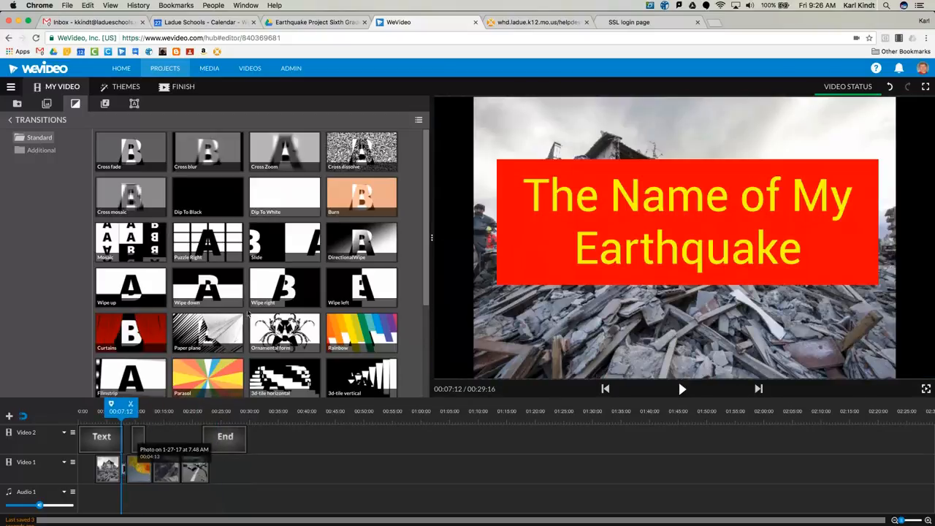
left_click_drag(292, 195, 162, 465)
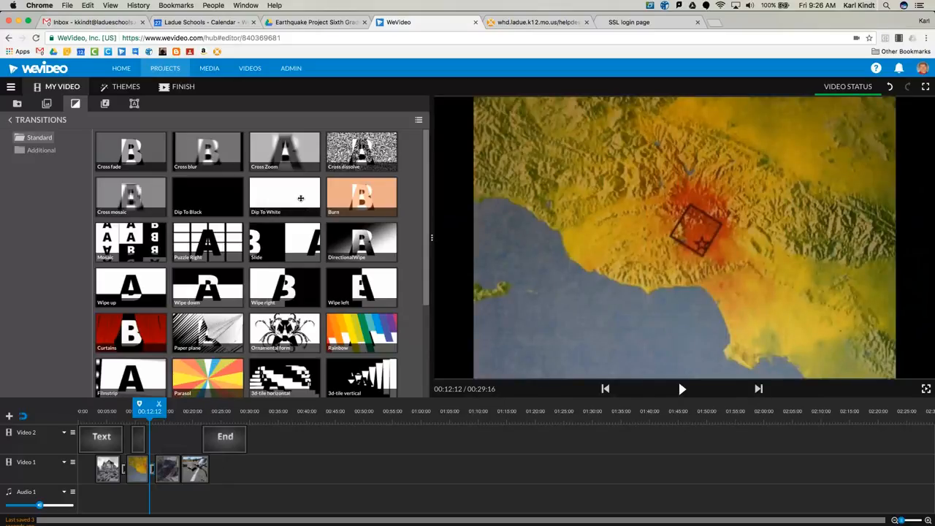
left_click(194, 458)
left_click_drag(193, 457, 193, 465)
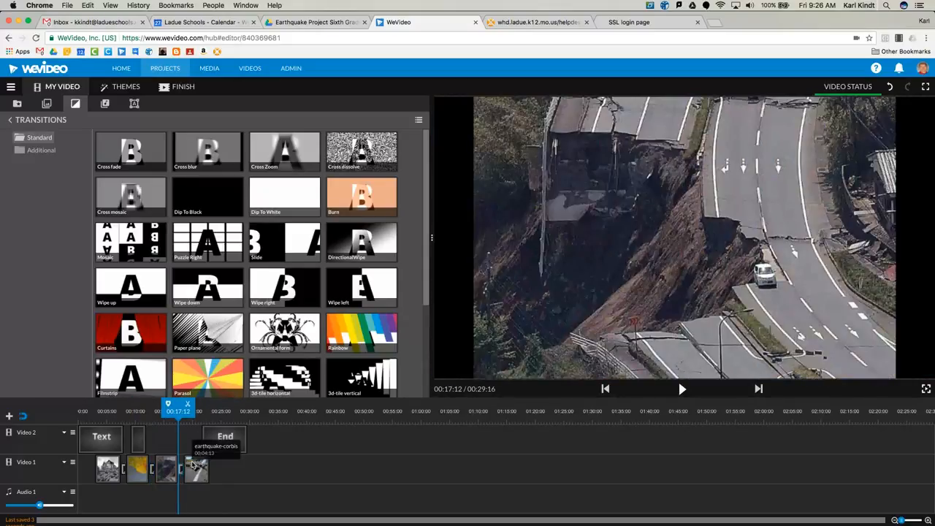
mouse_move(226, 198)
left_mouse_down()
mouse_move(207, 294)
mouse_move(239, 456)
mouse_move(225, 471)
left_mouse_up()
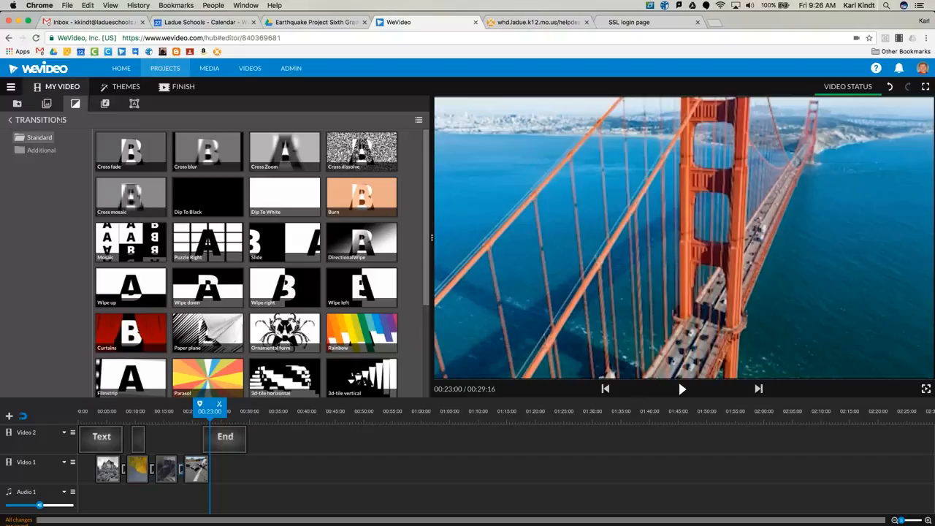
Preview Brothers In Arms and Post Apocalyptic from the Suspenseful premium music, and place Post Apocalyptic at the start of Audio 1
left_click(104, 104)
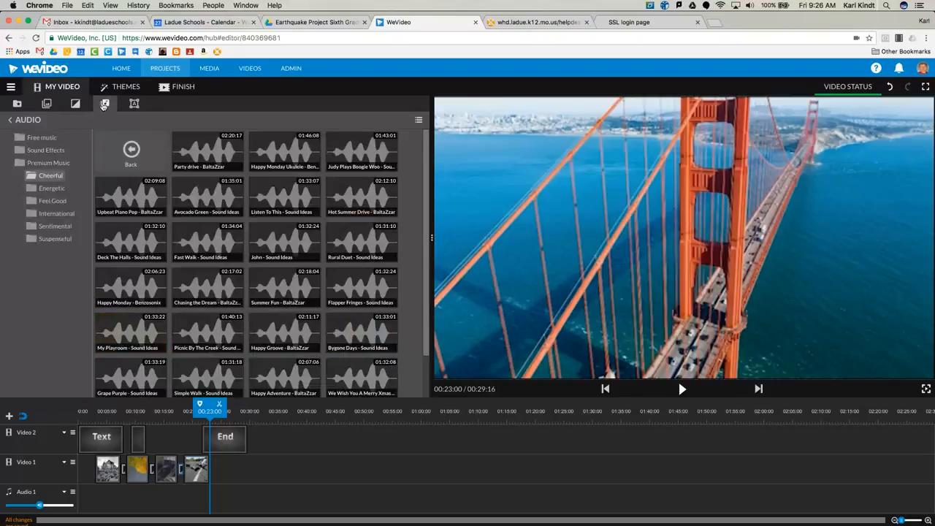
left_click(40, 164)
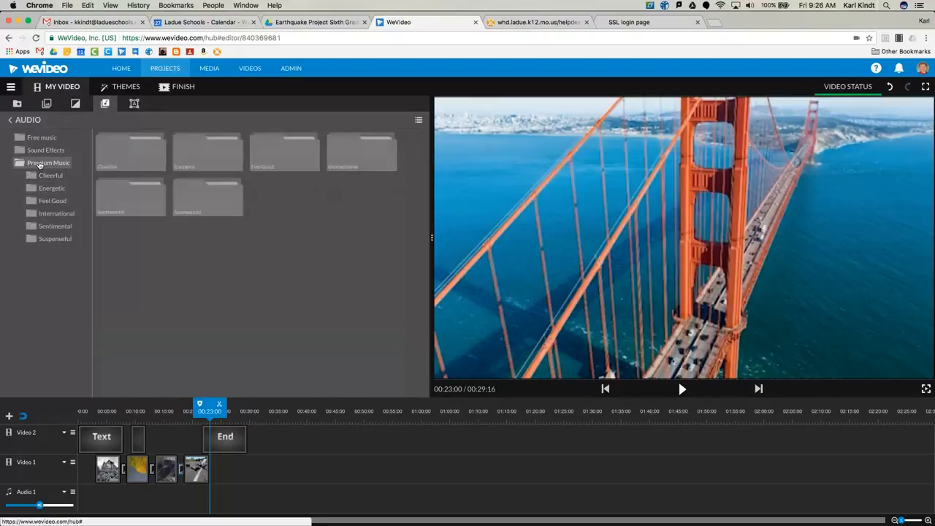
left_click(52, 238)
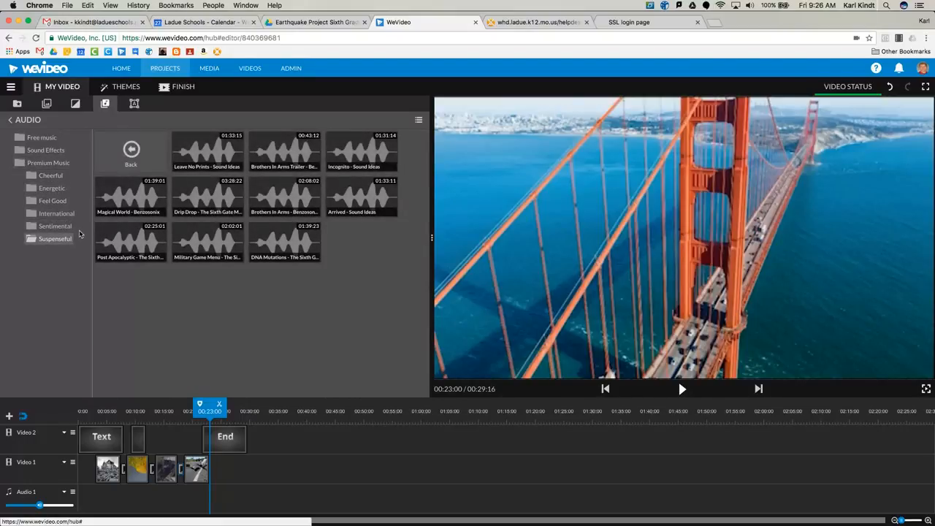
left_click(252, 203)
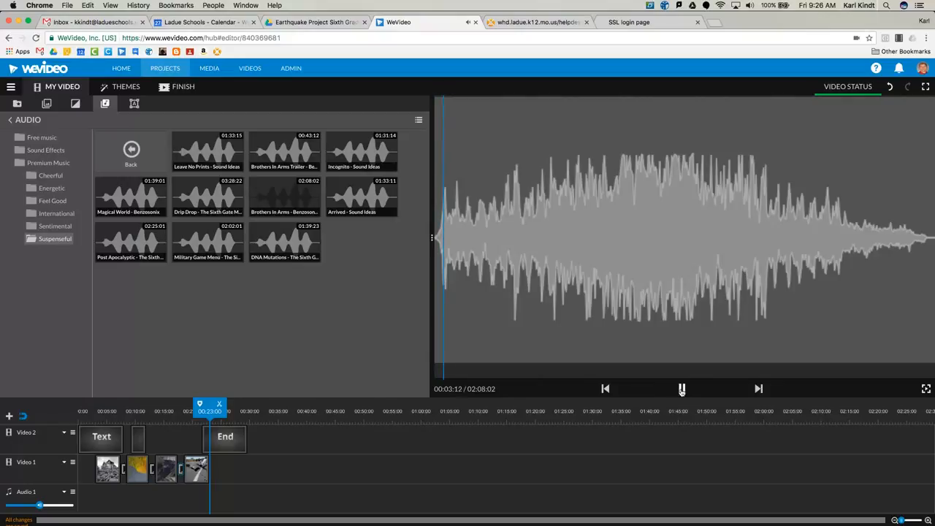
left_click(682, 389)
left_click(135, 233)
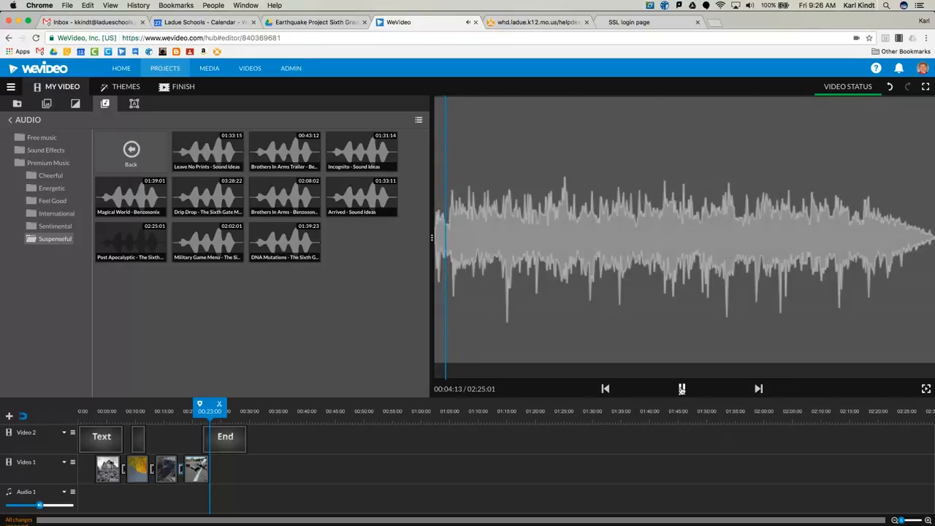
left_click(680, 389)
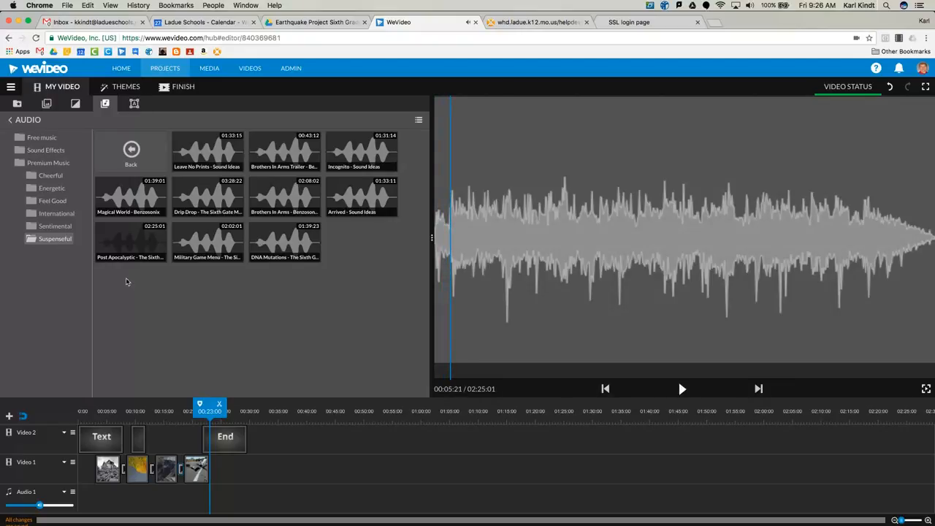
left_click_drag(131, 241, 93, 488)
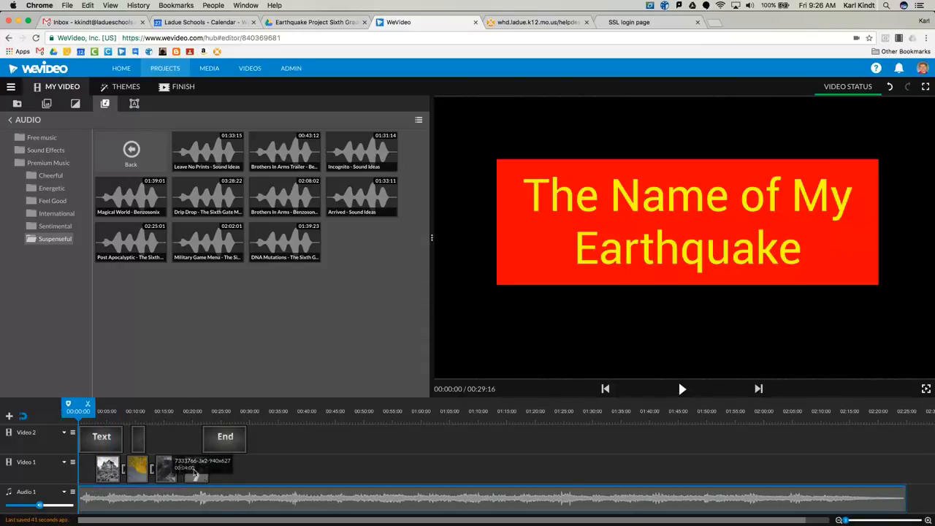
Split the Audio 1 music at 00:29:09, near the end of the credits, and delete the part after the cut
left_click_drag(79, 412, 248, 411)
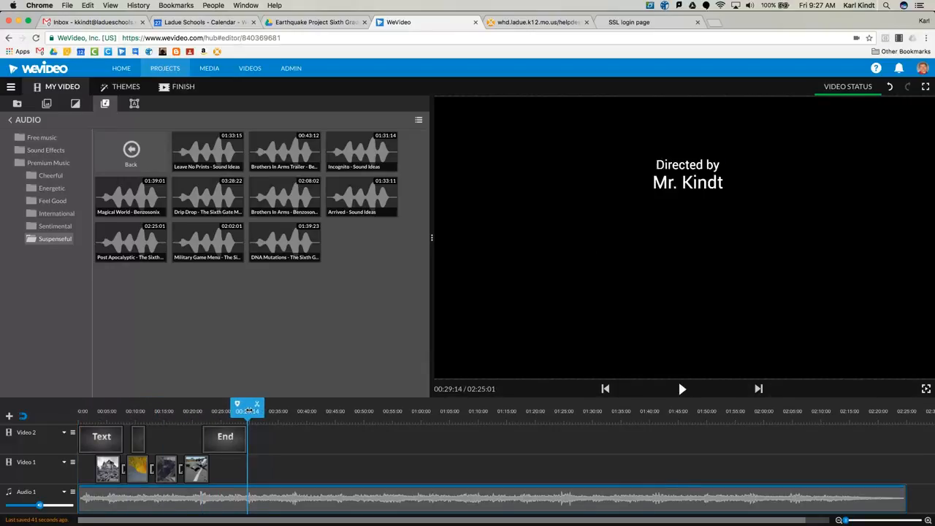
left_click(269, 494)
left_click_drag(269, 409, 246, 409)
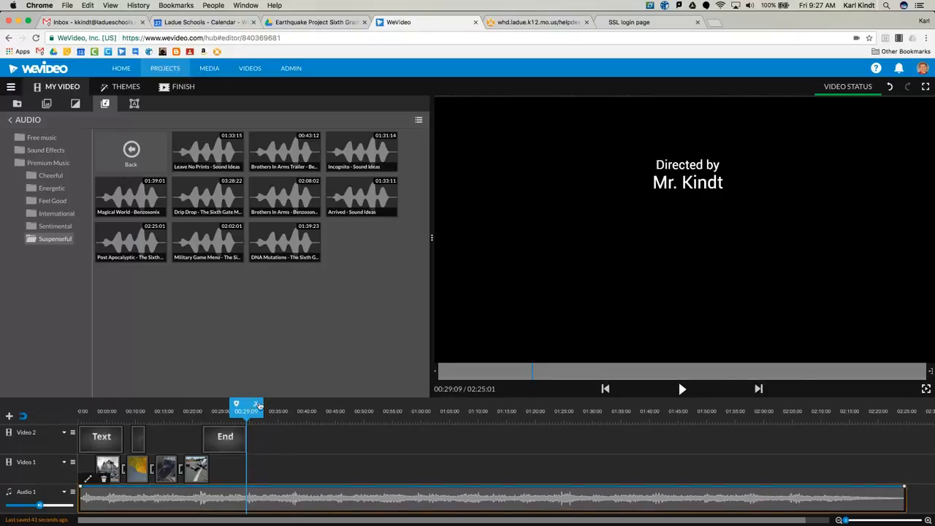
left_click(255, 408)
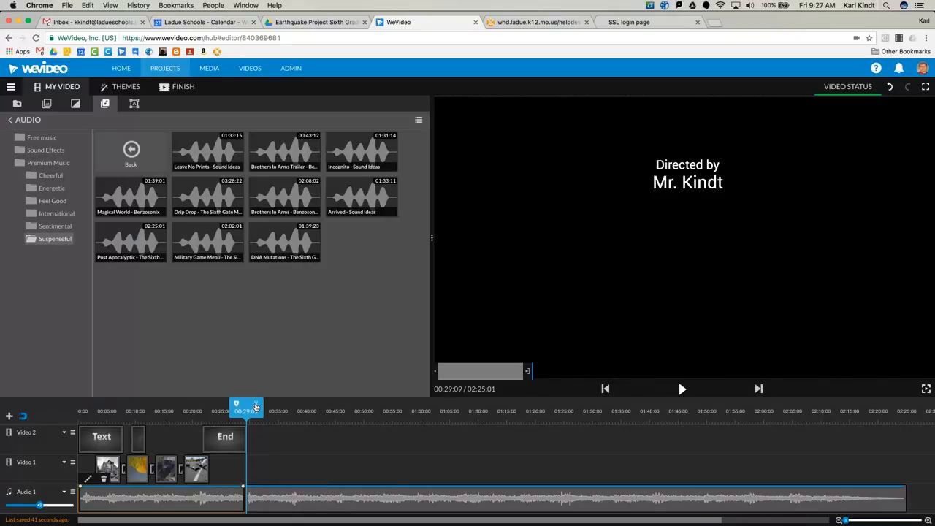
left_click(290, 498)
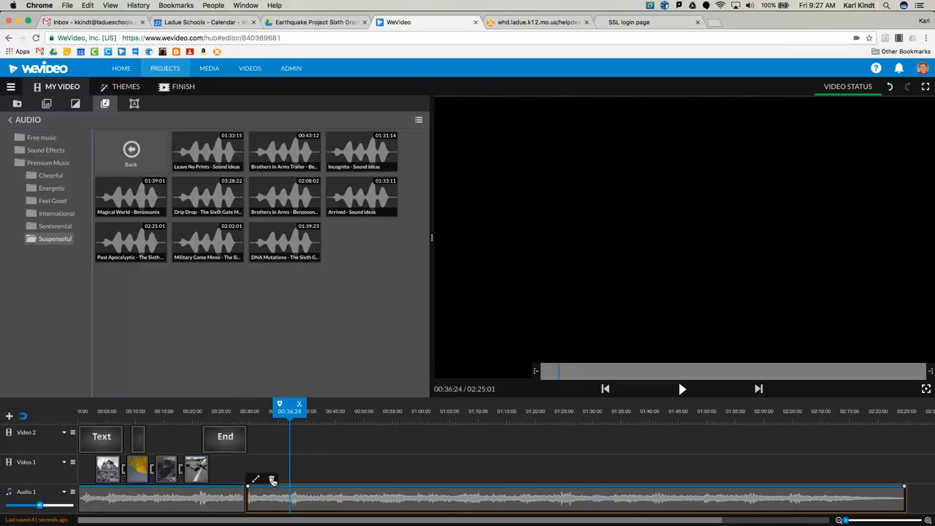
left_click(271, 480)
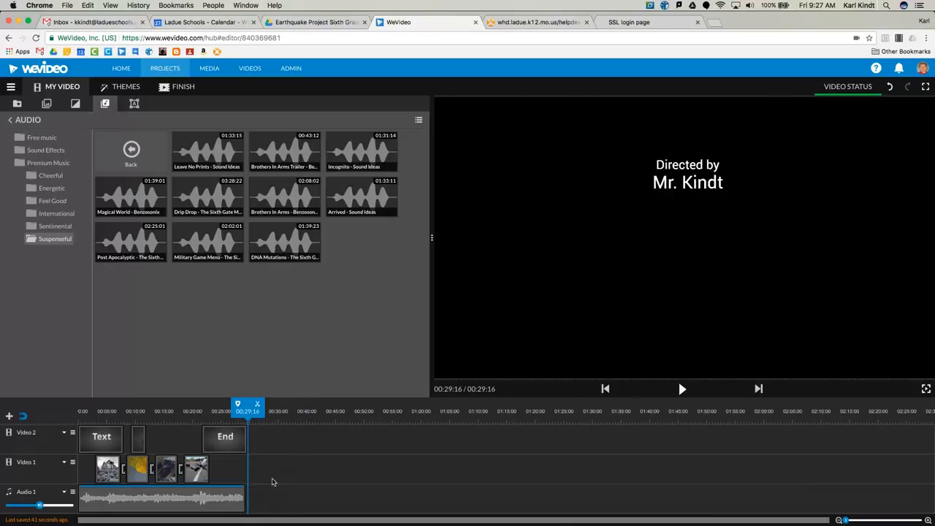
Lower the volume at the start of the Audio 1 clip so the music fades in, and play the video from the beginning
left_click(165, 501)
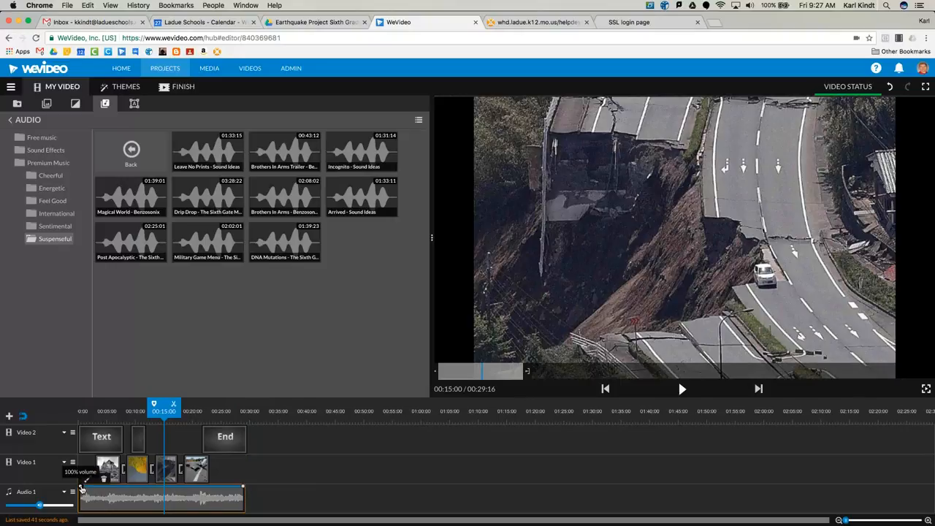
left_click_drag(82, 488, 80, 499)
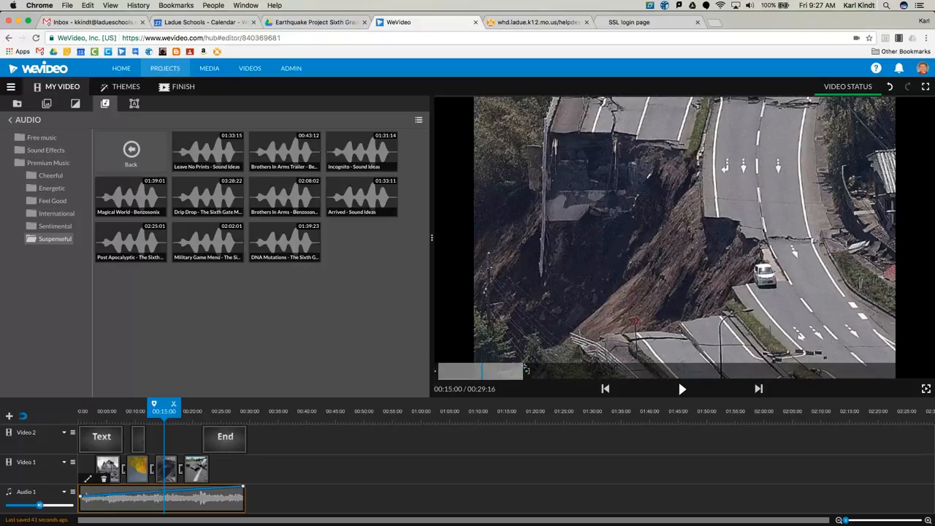
left_click(606, 390)
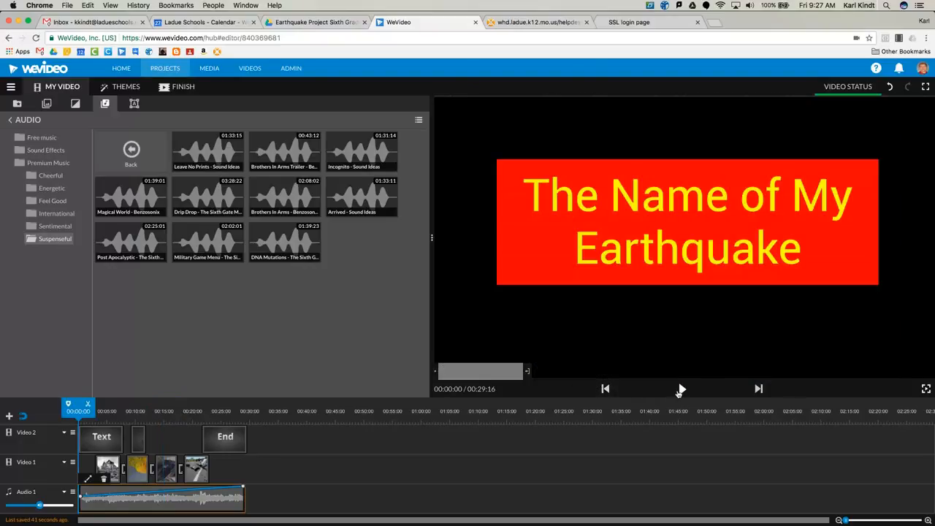
left_click(681, 389)
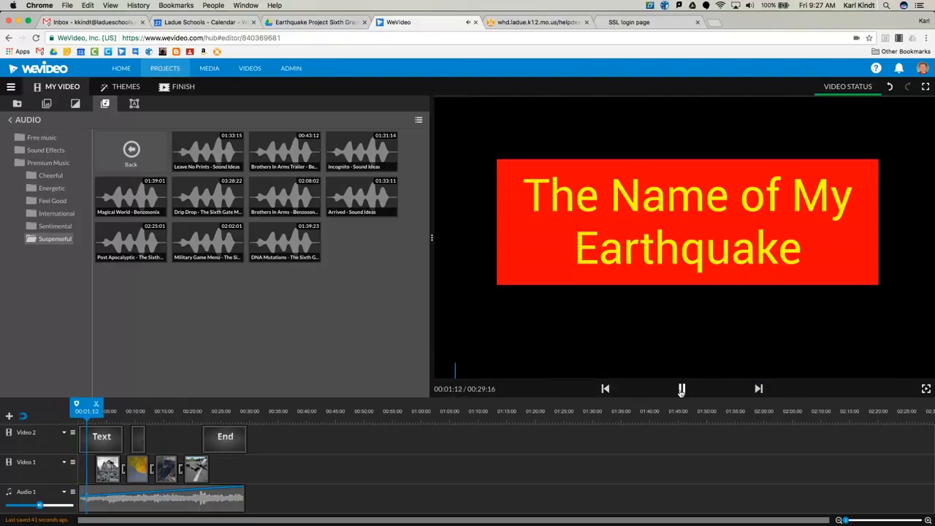